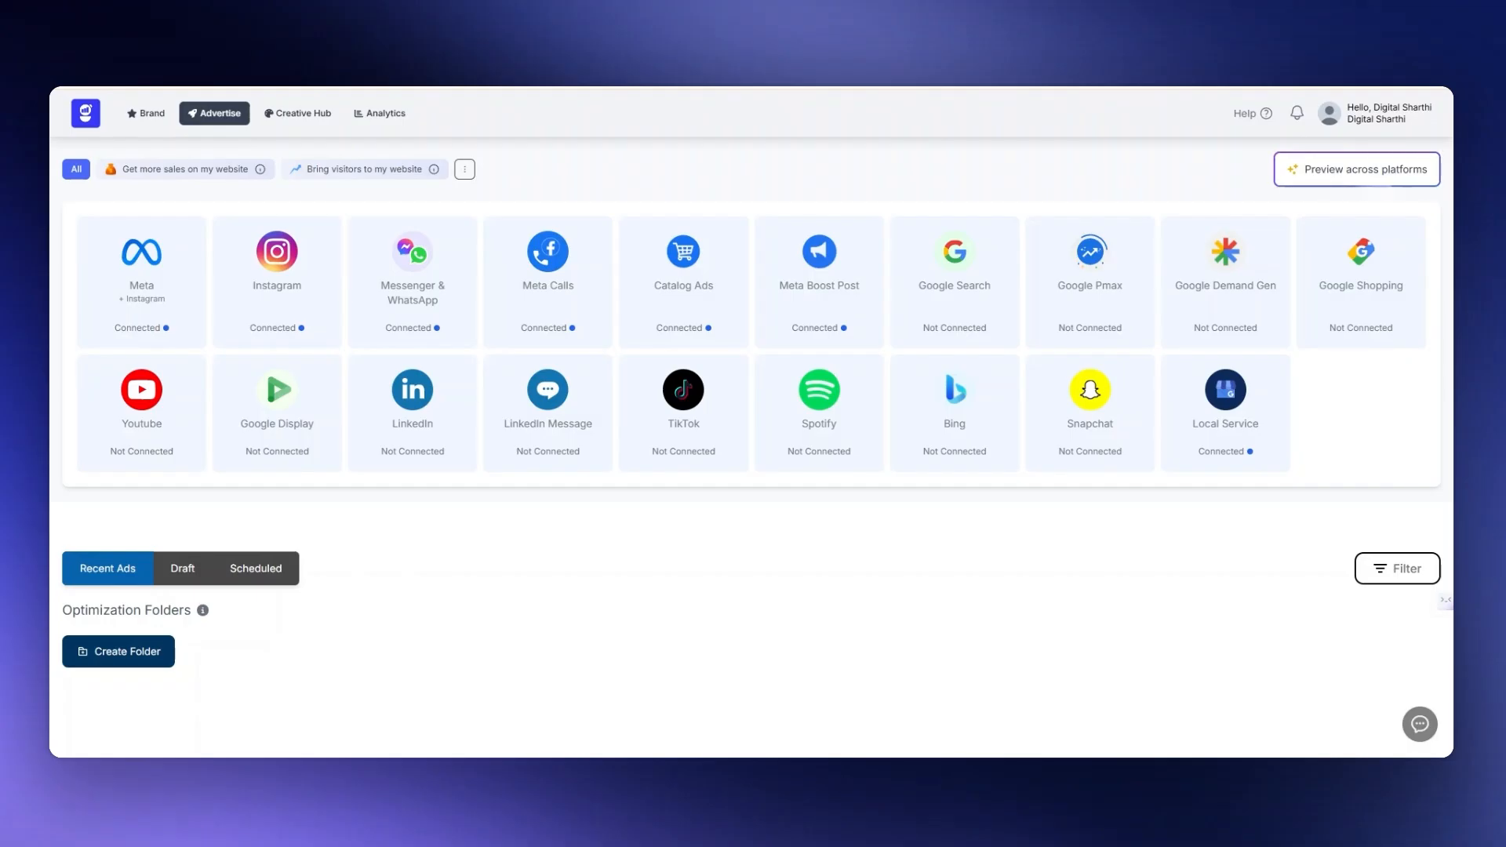
- Review the ad platforms linked to the brand in its connected accounts
click(149, 115)
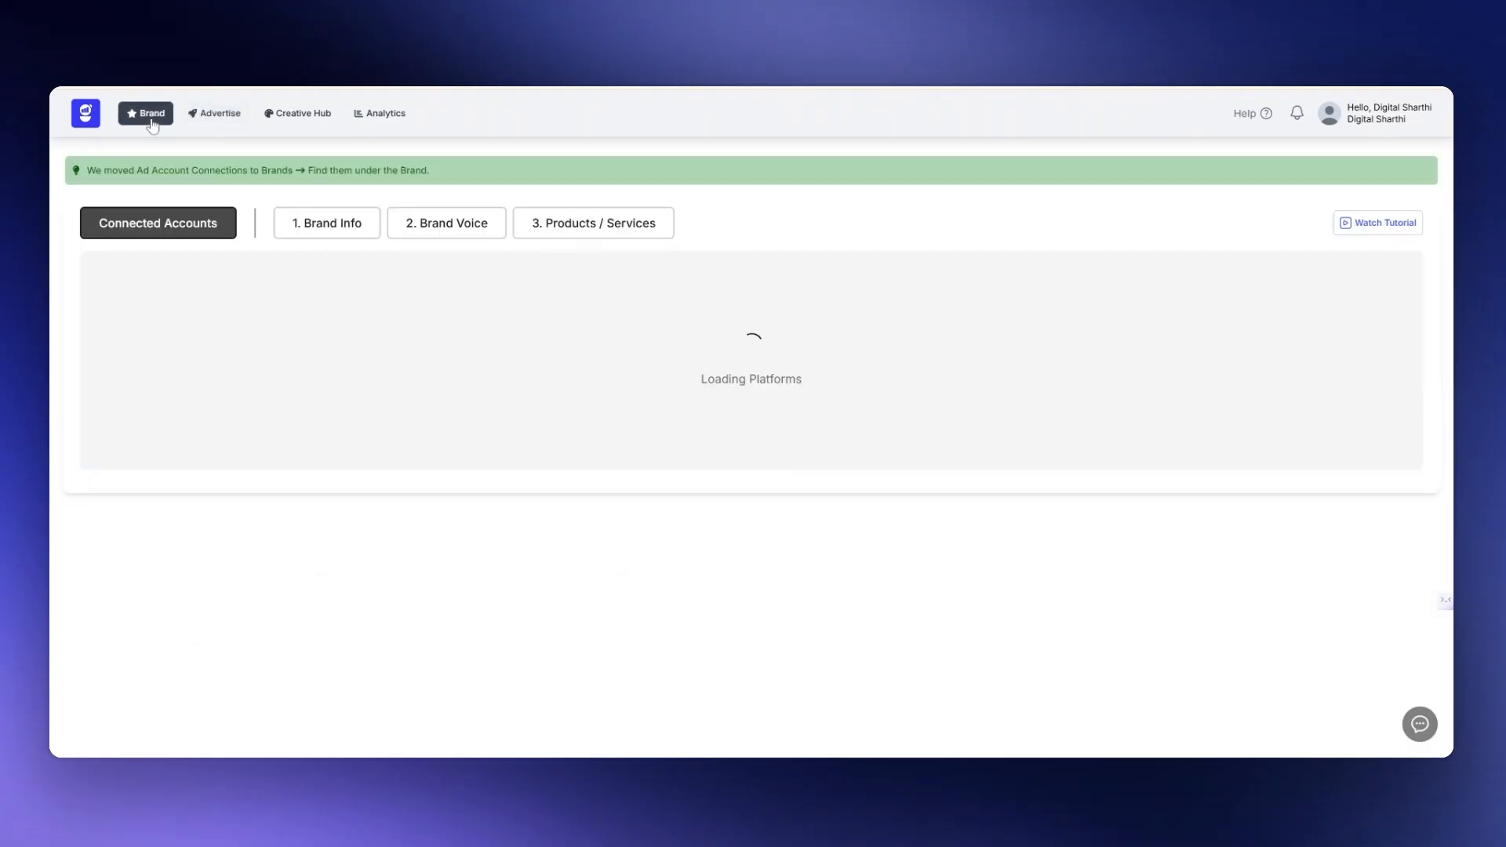
scroll(286, 506, down, 2)
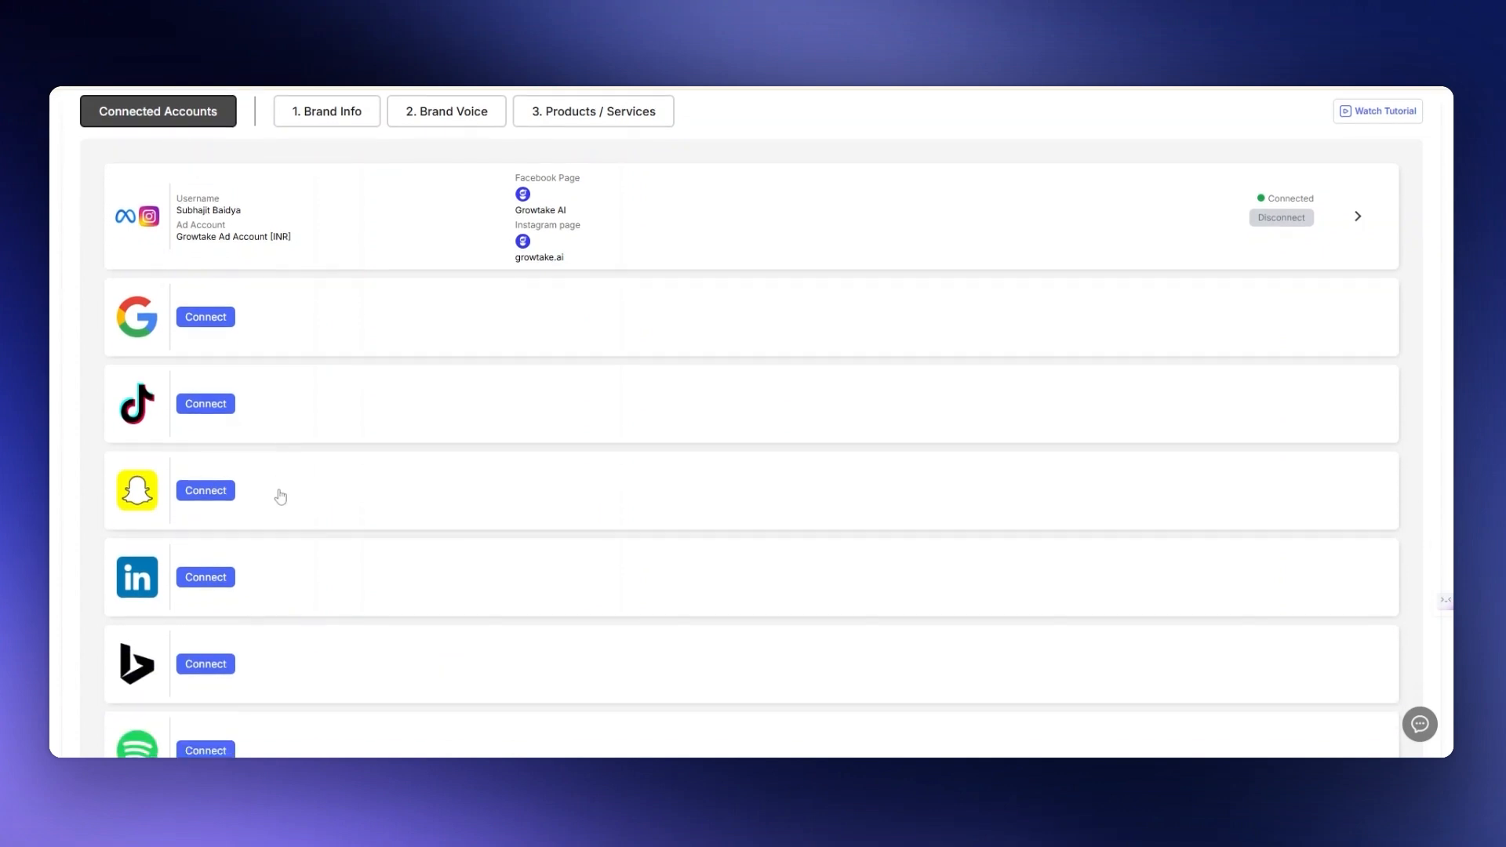
scroll(280, 496, down, 1)
scroll(280, 497, up, 3)
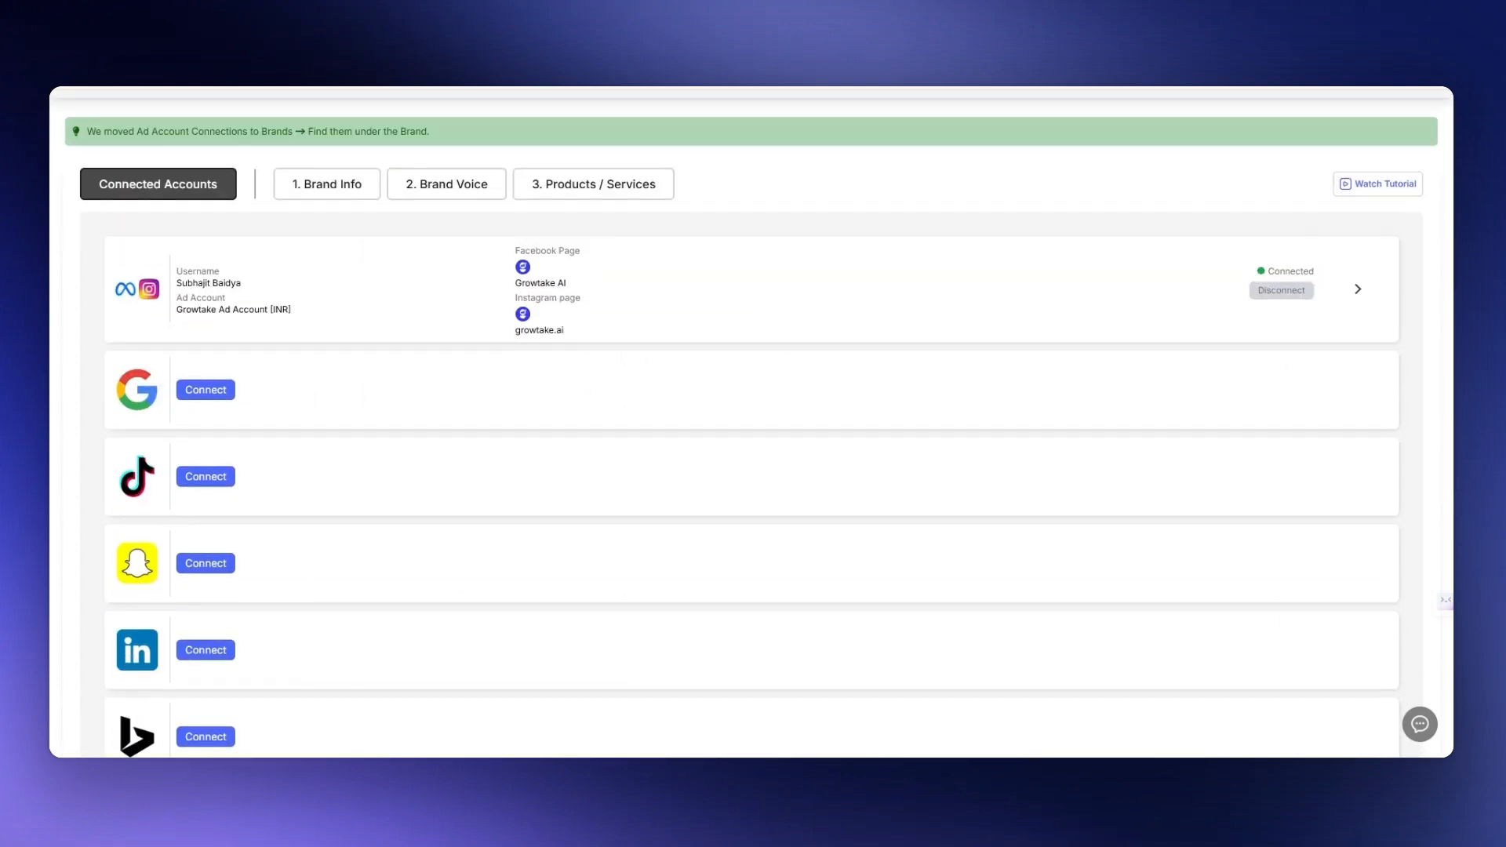
scroll(751, 423, up, 1)
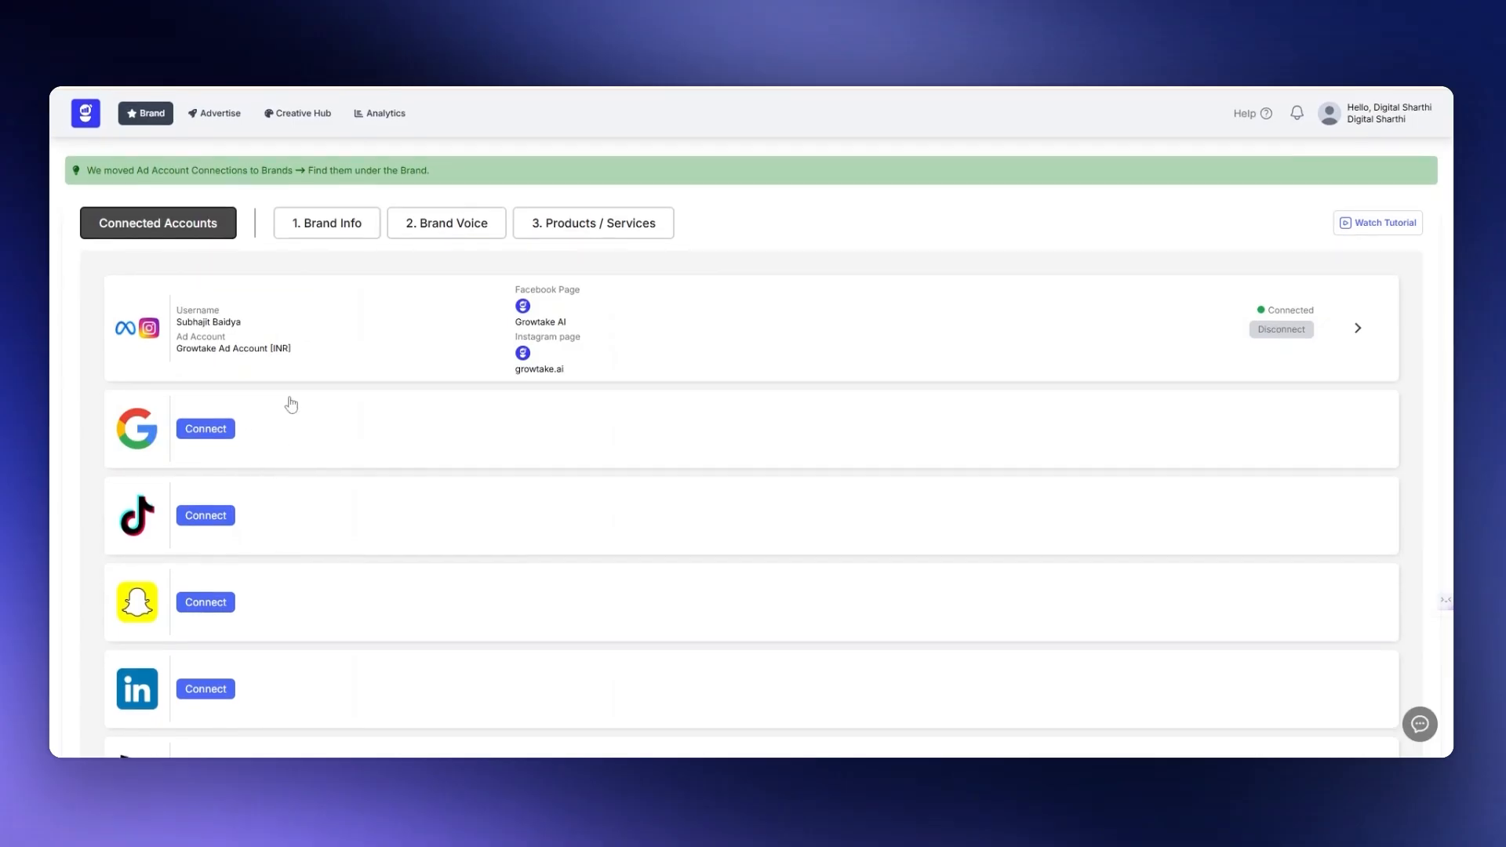
click(333, 232)
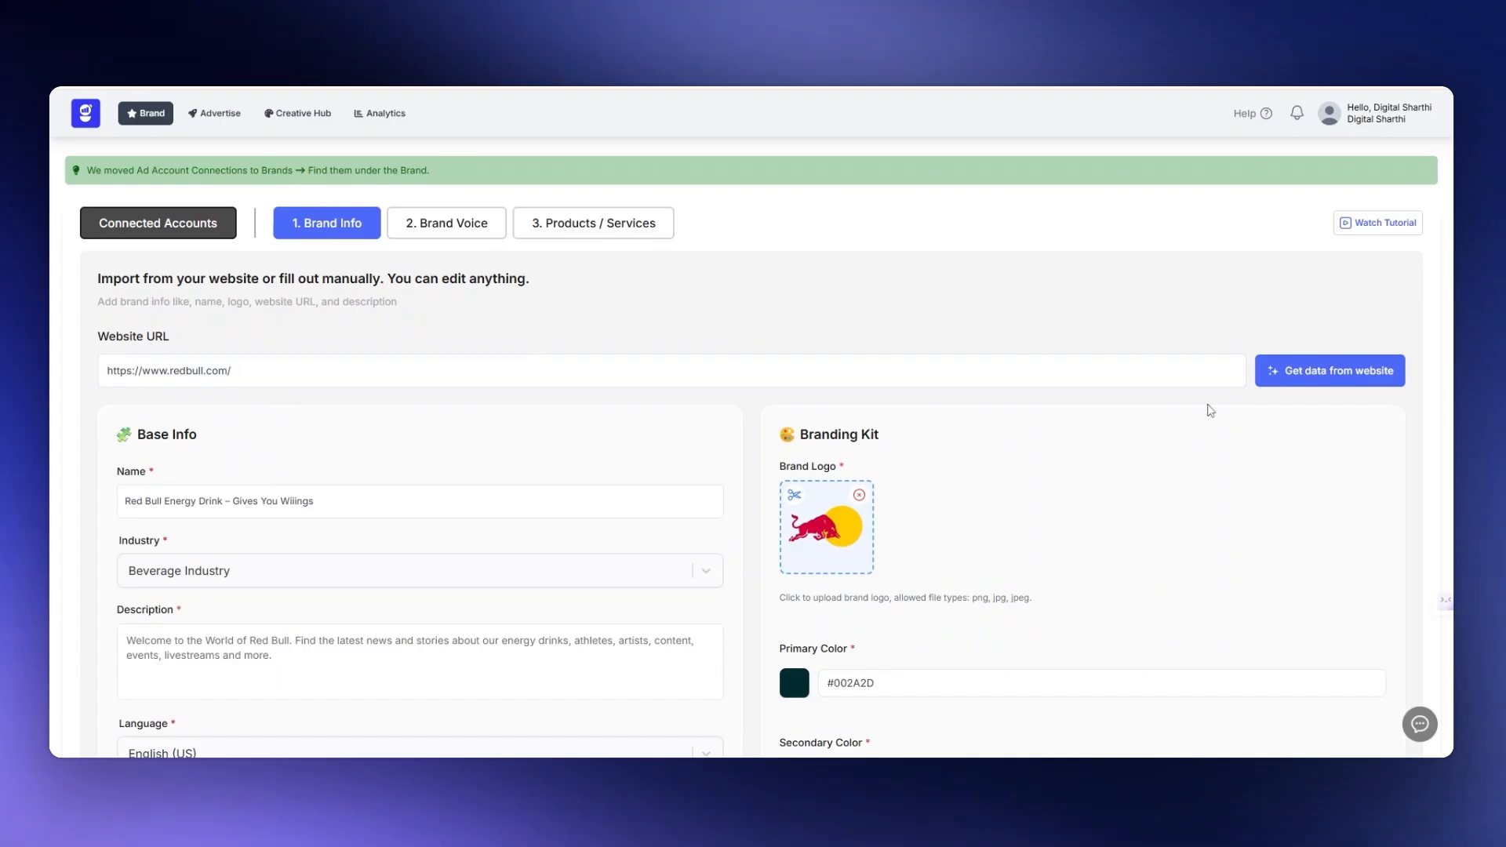
click(1299, 382)
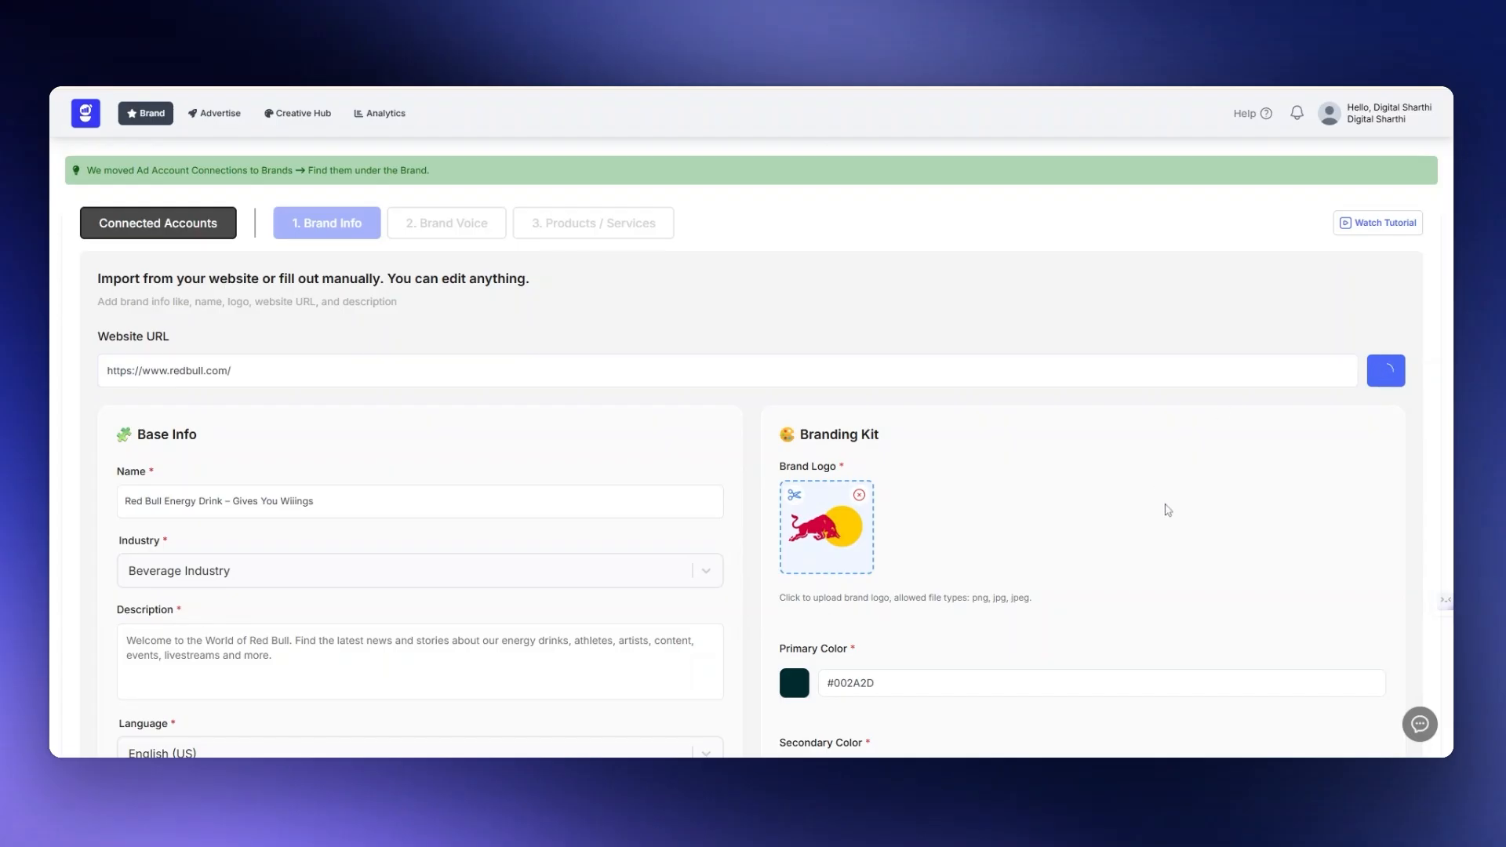
- Set the branding kit's primary color to the blue rgba(8, 69, 184, 1)
scroll(1166, 510, down, 1)
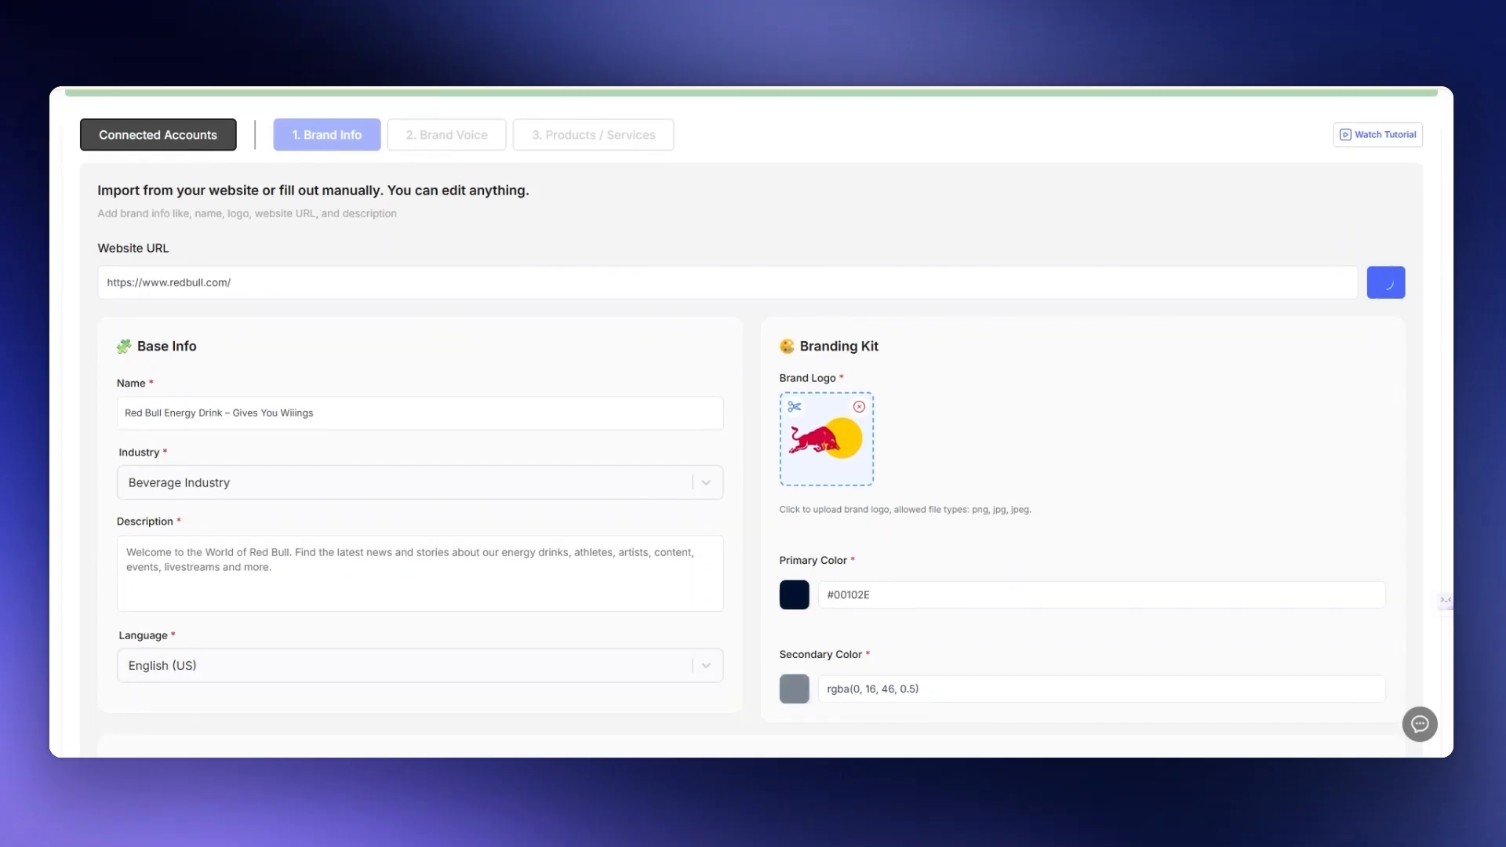
scroll(184, 424, down, 1)
scroll(291, 381, down, 1)
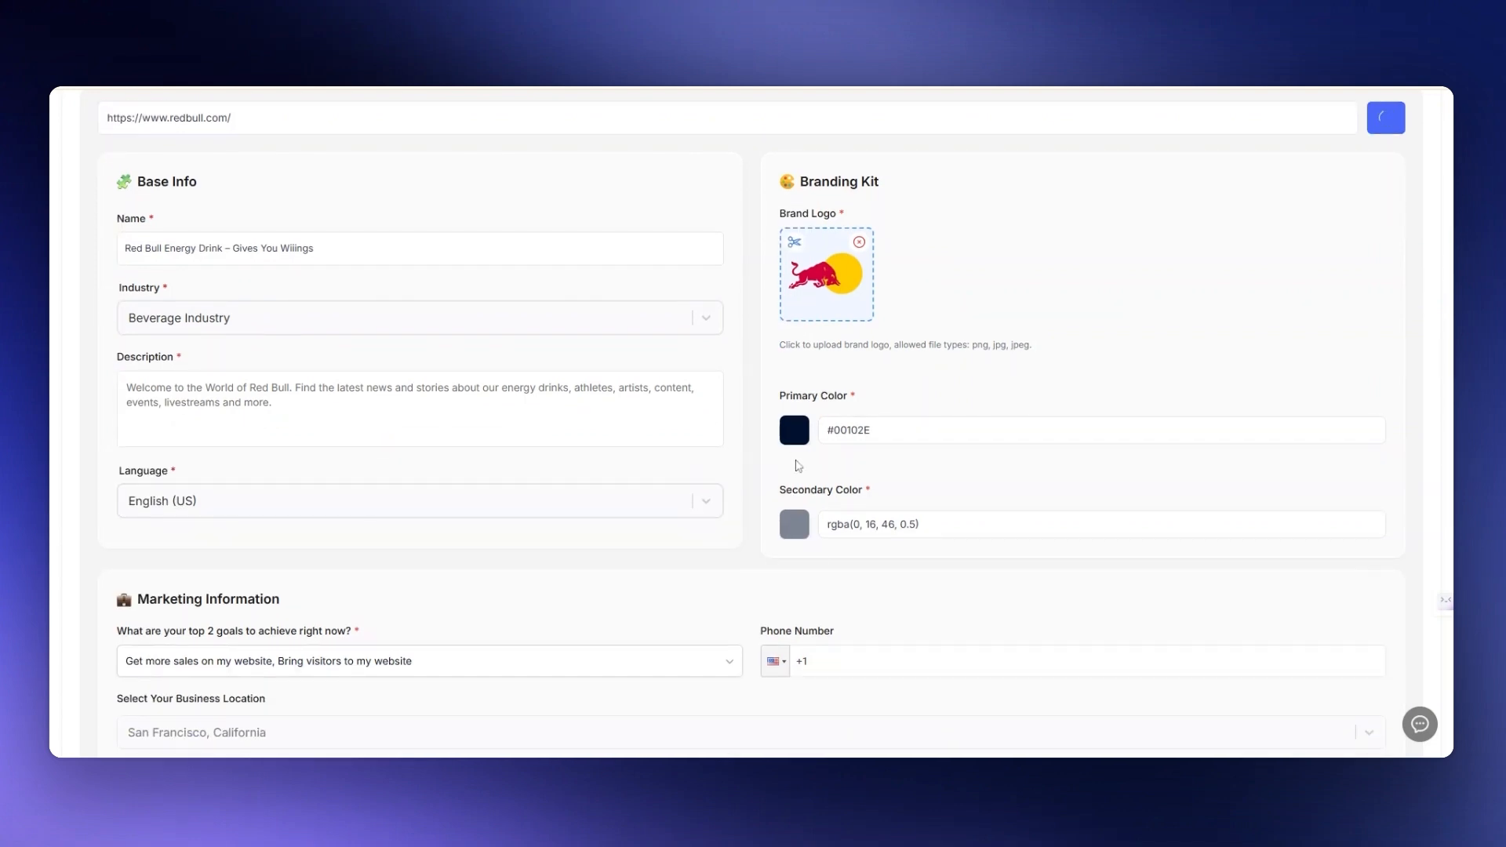
click(794, 430)
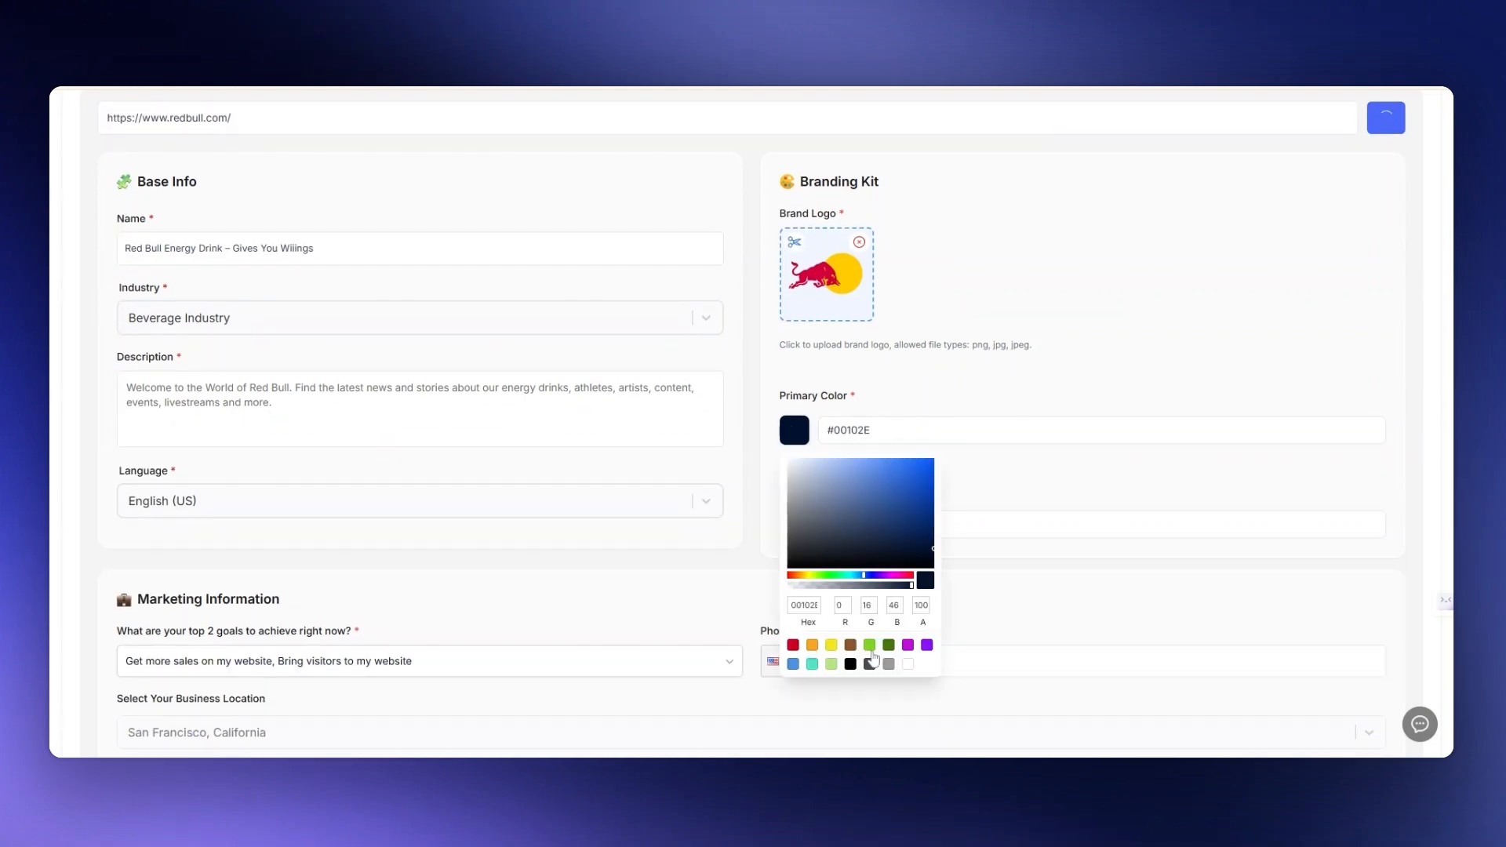
click(922, 483)
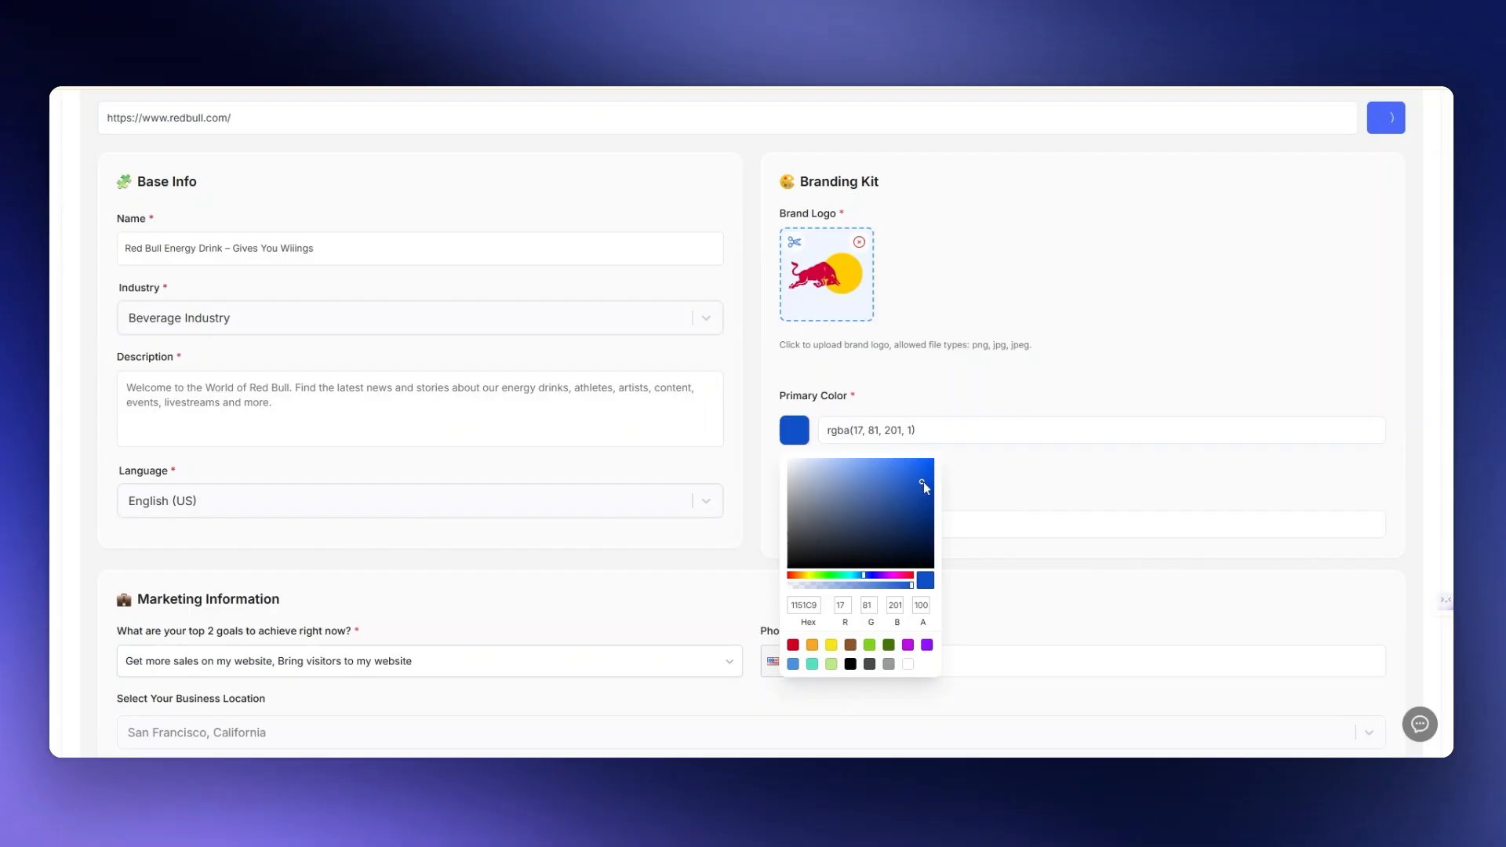
drag(923, 483, 922, 466)
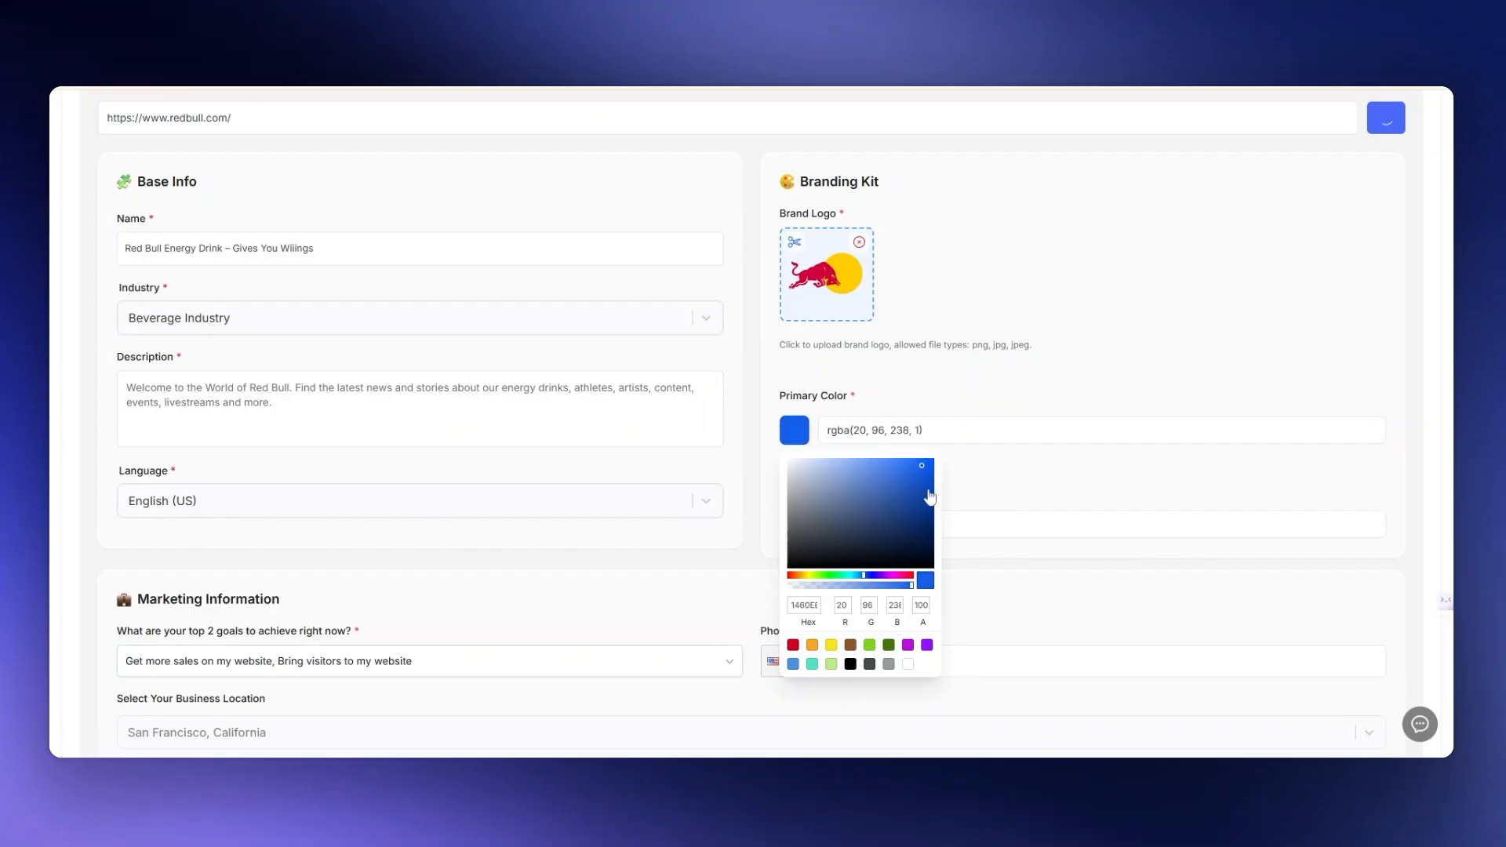
click(929, 496)
click(939, 379)
- Review the selectable top business goals in the brand's marketing information
scroll(938, 380, down, 1)
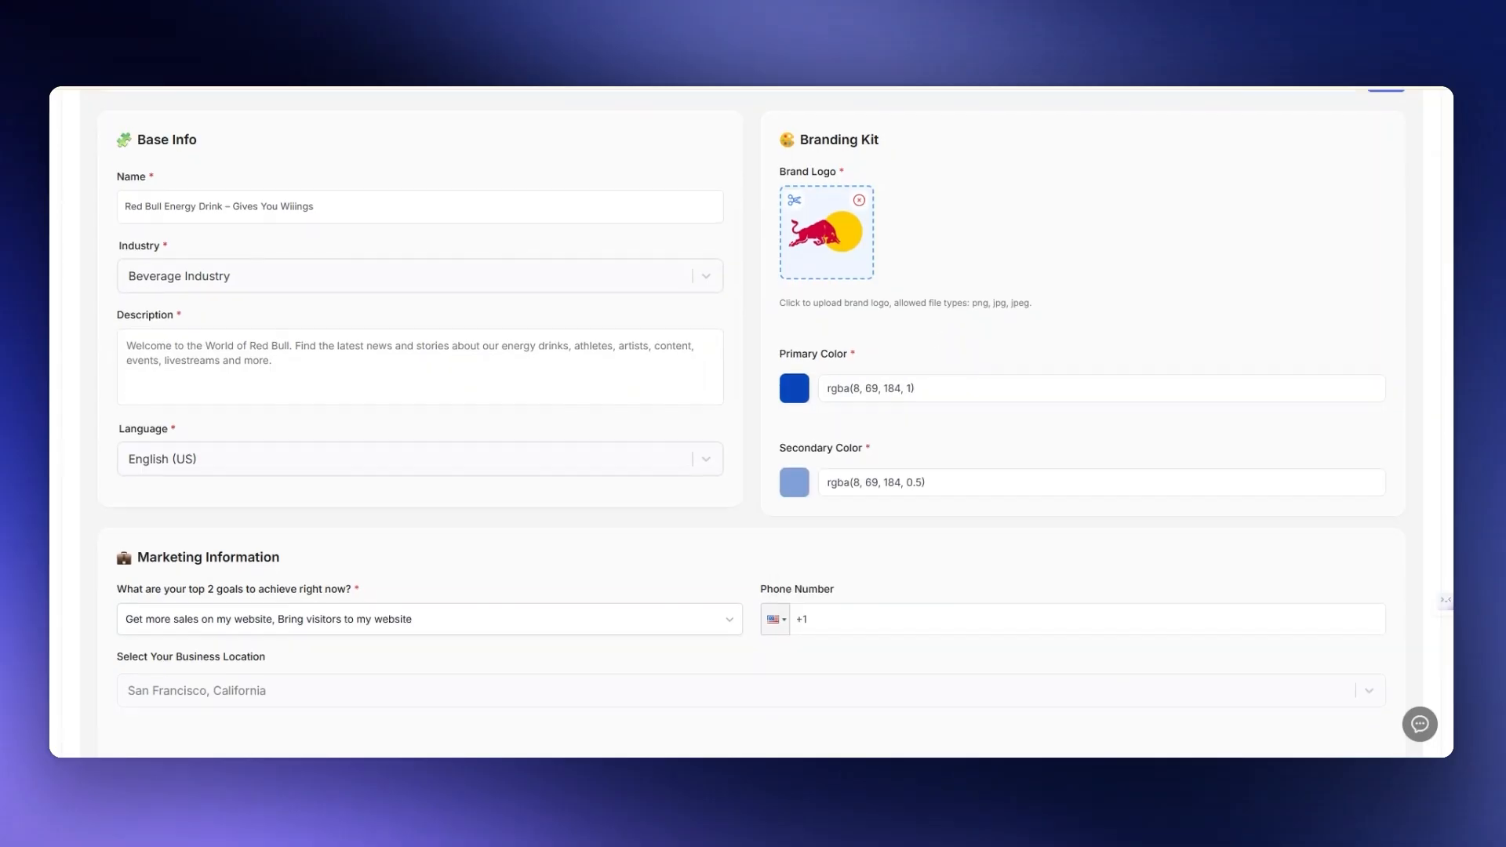
scroll(784, 439, down, 3)
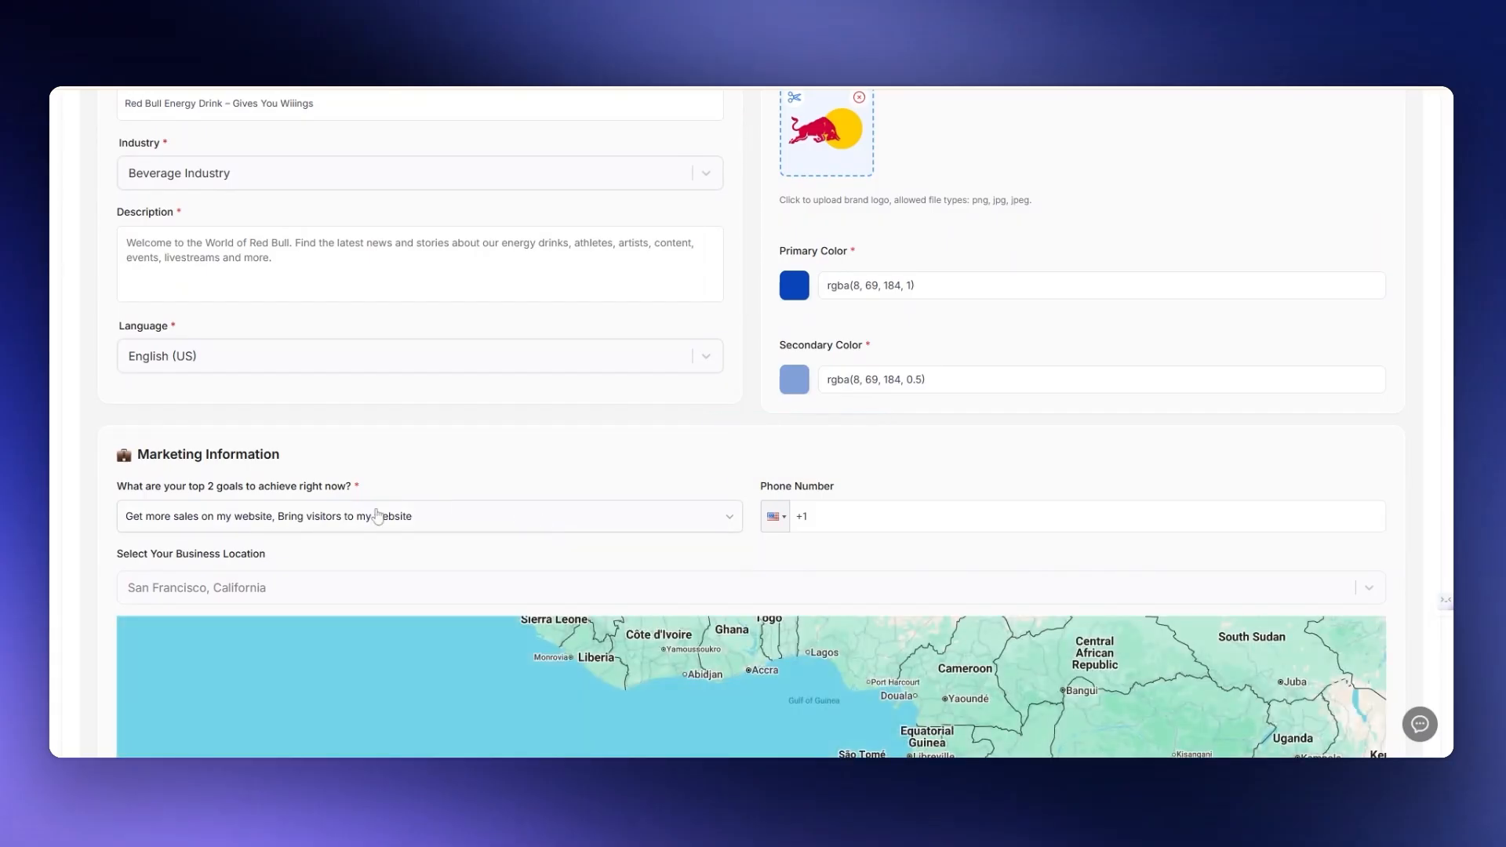
scroll(341, 535, down, 1)
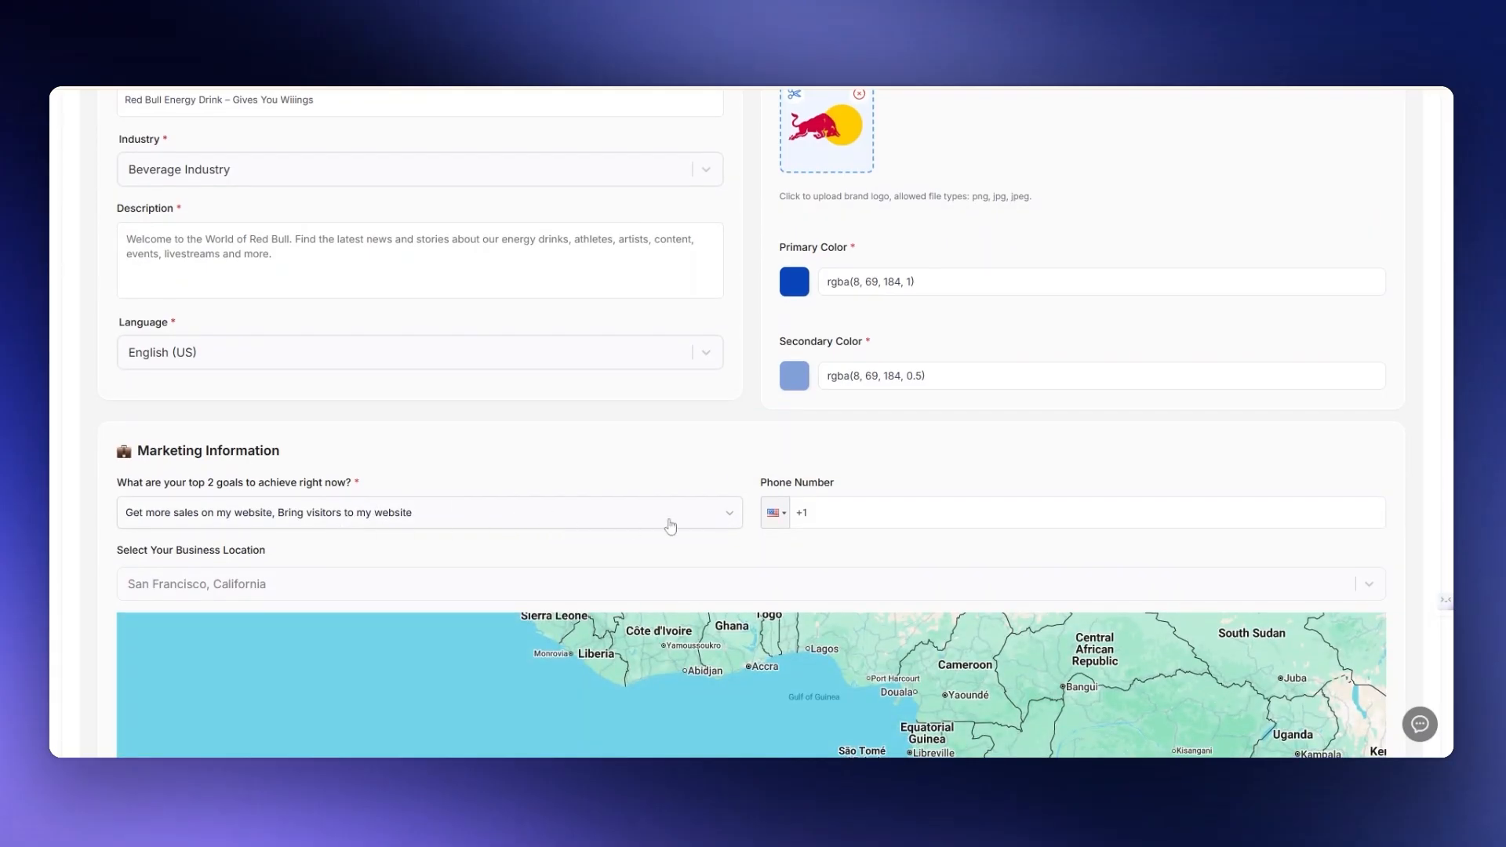
click(689, 526)
scroll(554, 578, down, 2)
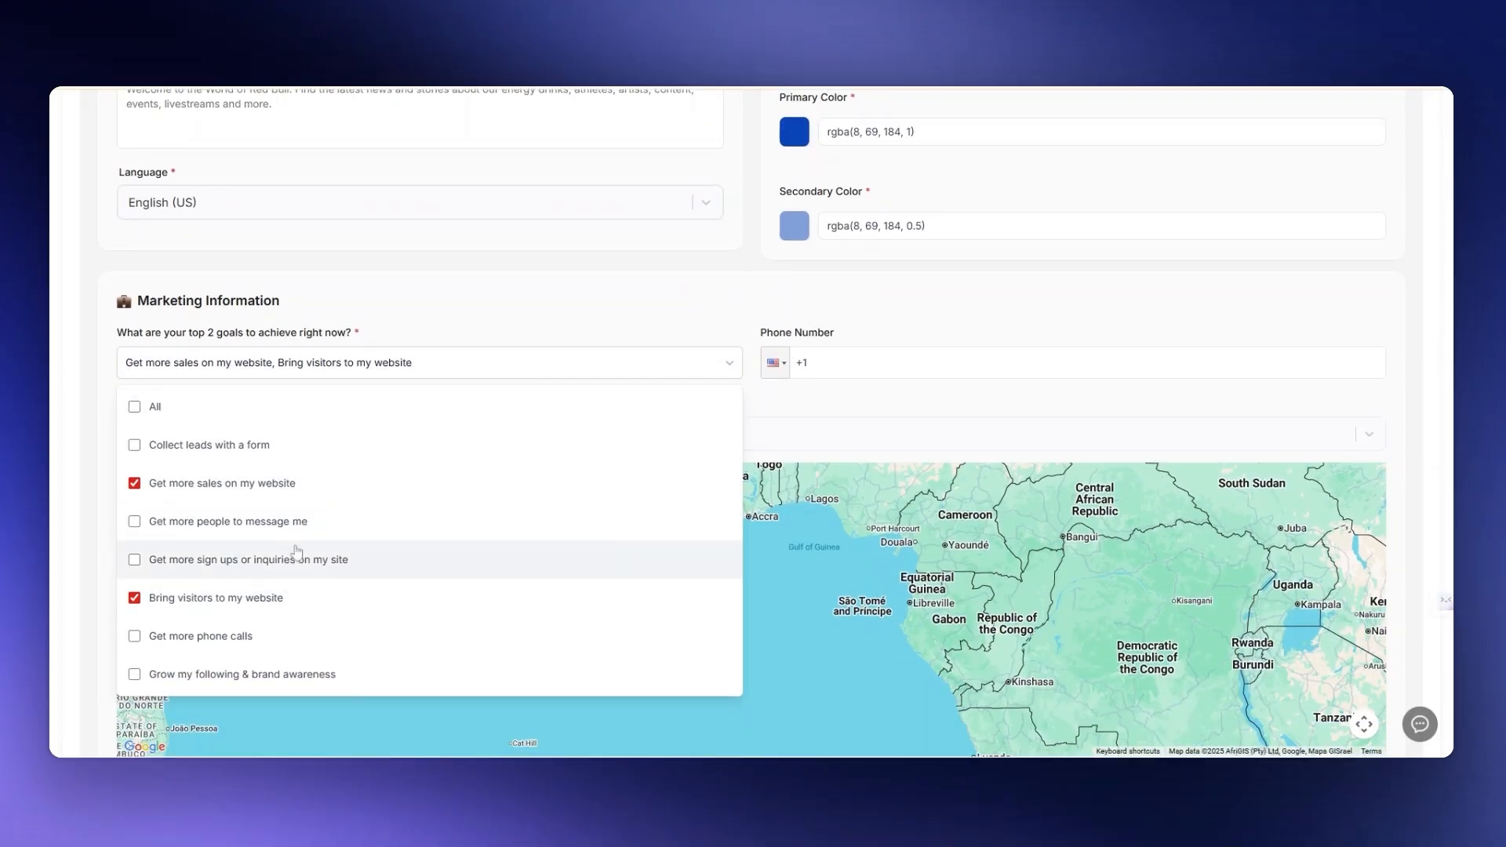
click(543, 311)
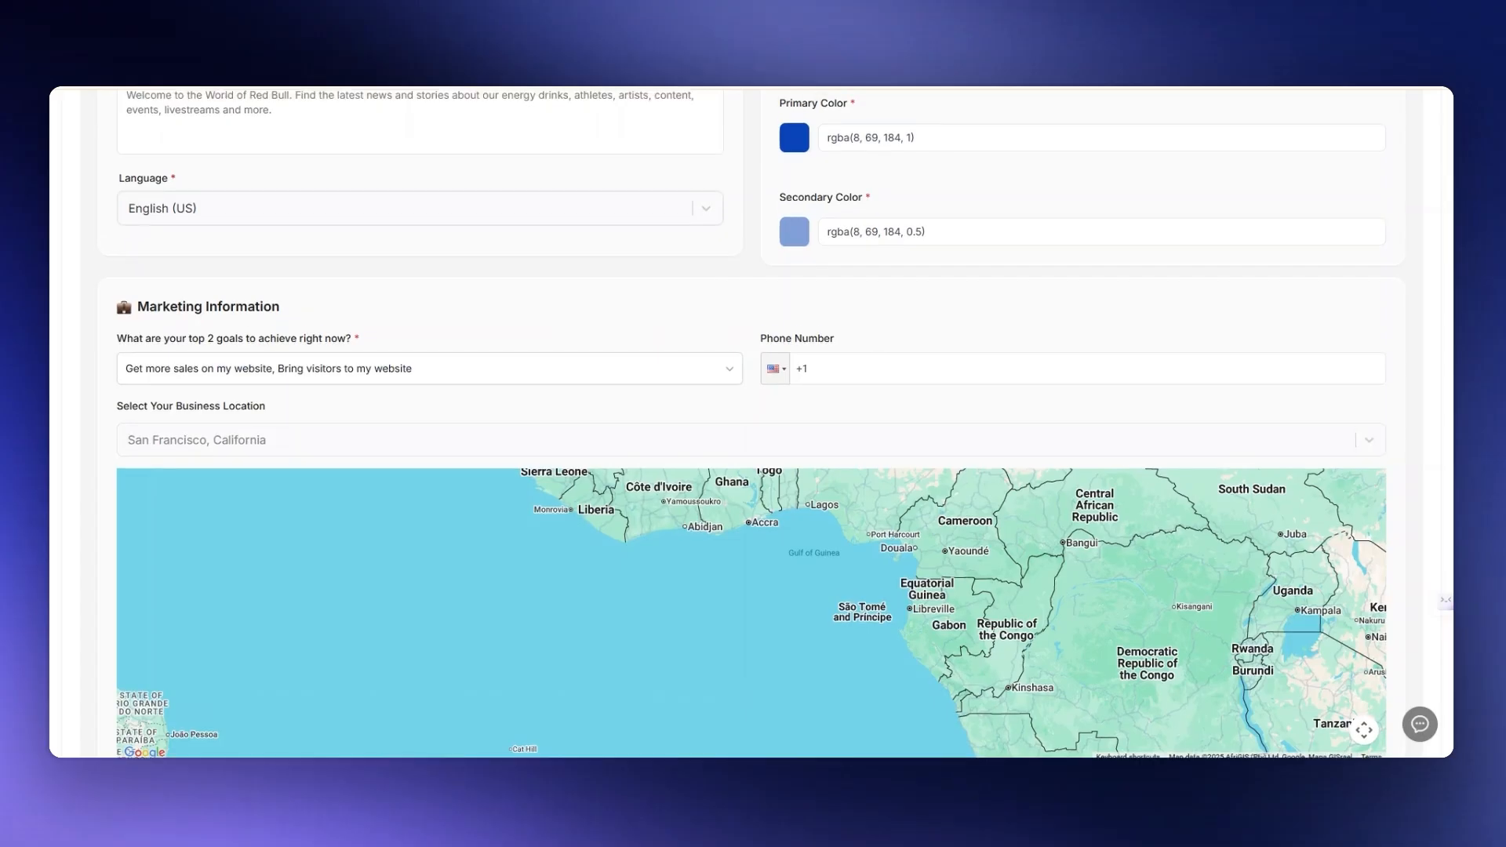
- Read through the brand voice instructions for tone, style and personality
scroll(749, 423, up, 7)
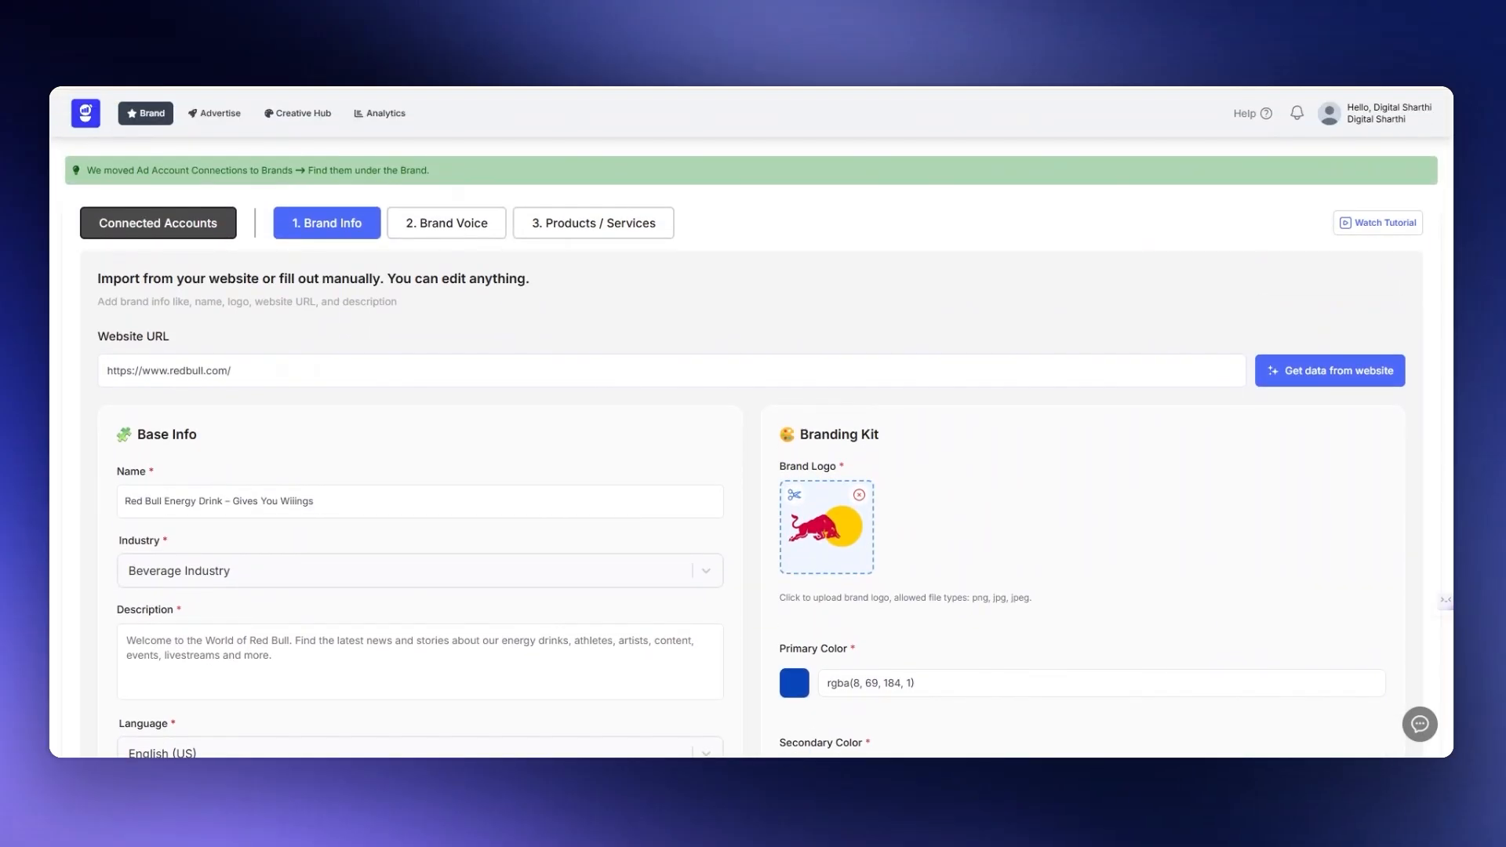
click(457, 233)
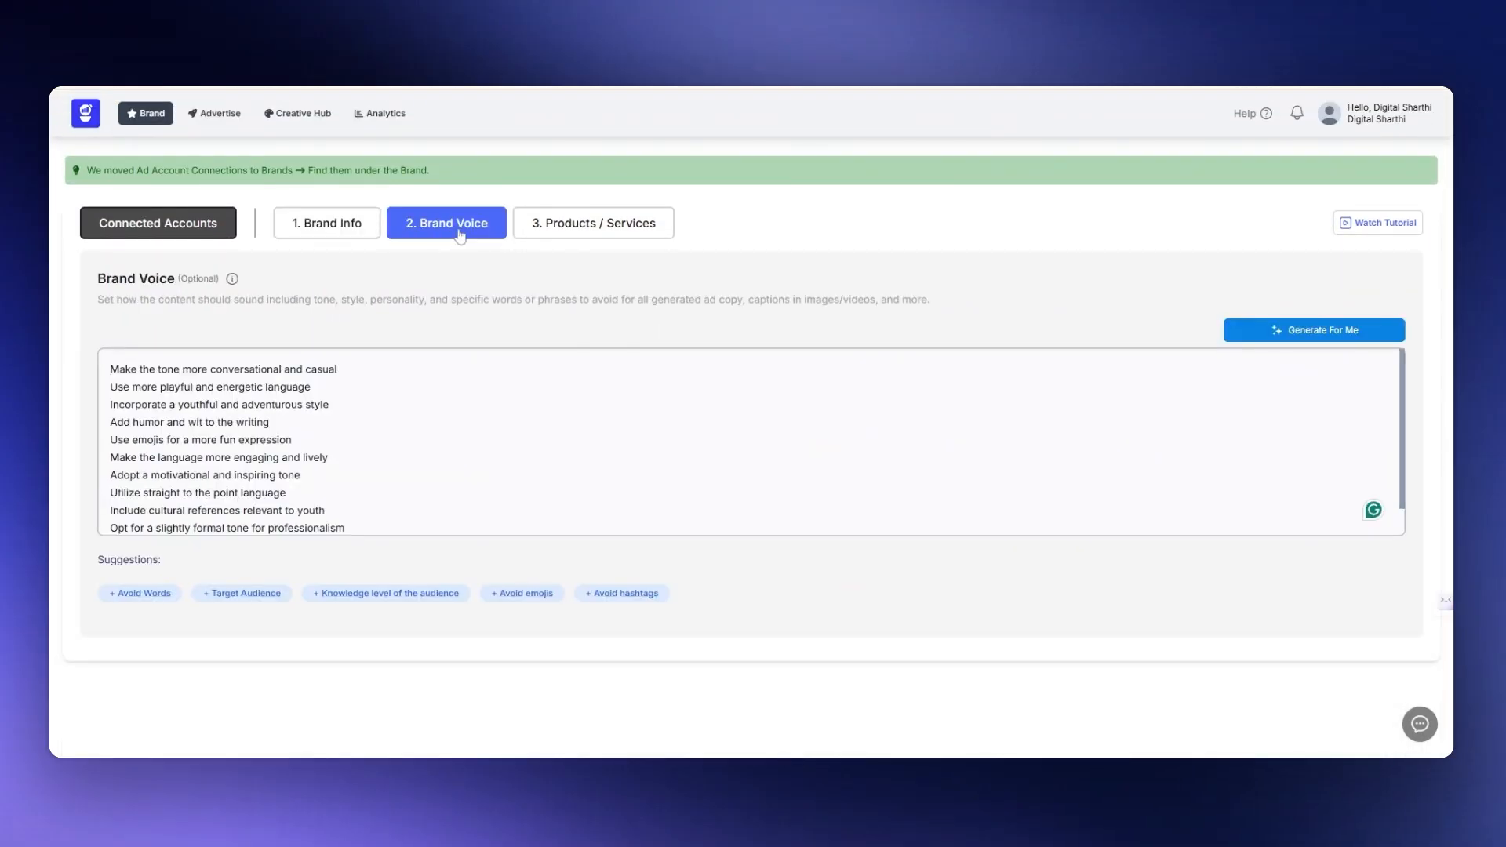
scroll(751, 442, down, 1)
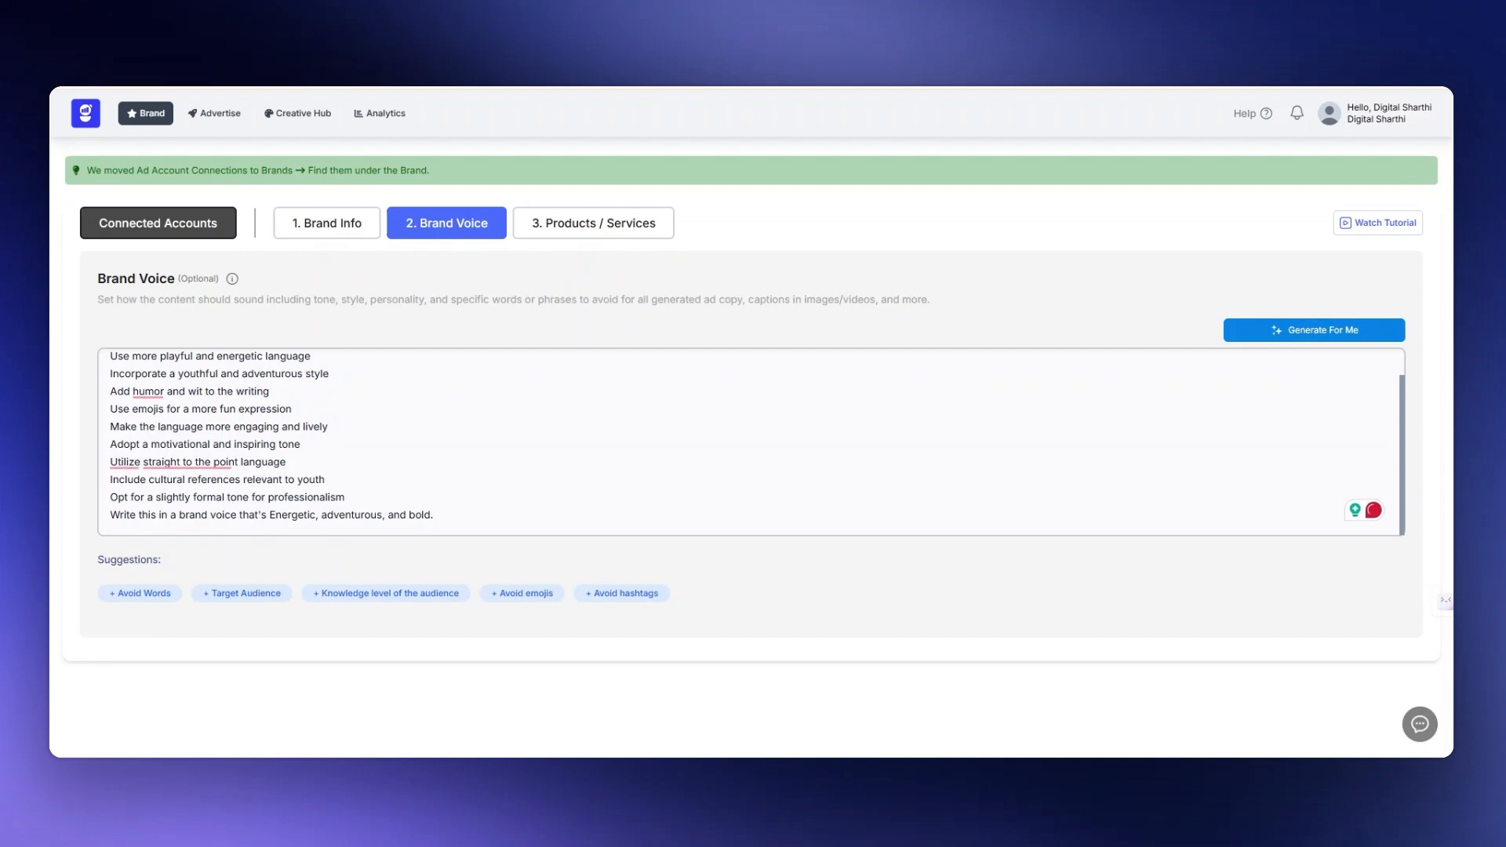
scroll(751, 442, up, 1)
scroll(750, 442, down, 1)
scroll(750, 443, up, 1)
scroll(750, 442, down, 2)
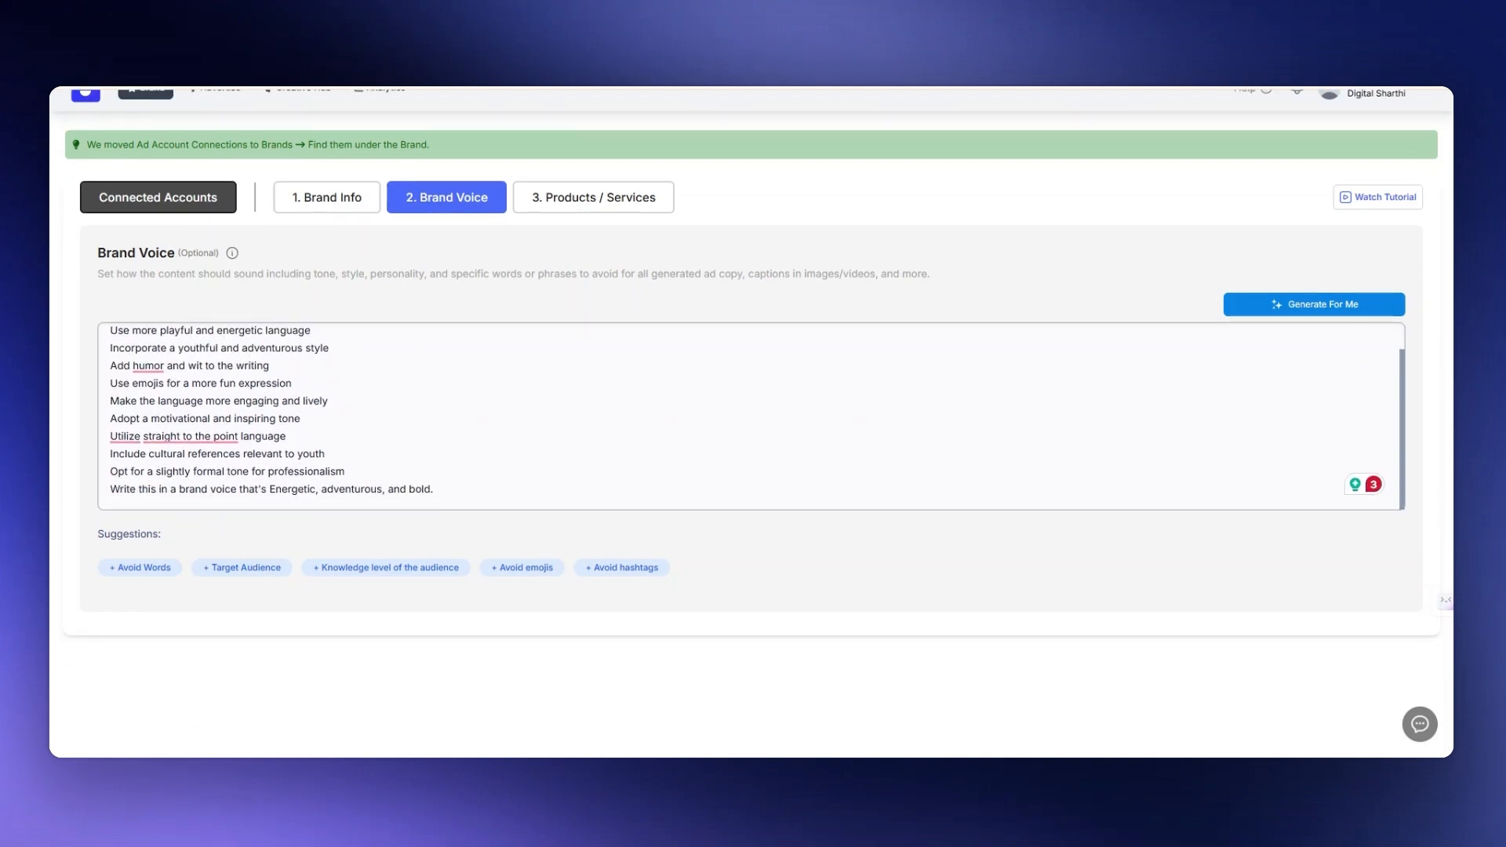
scroll(750, 443, up, 3)
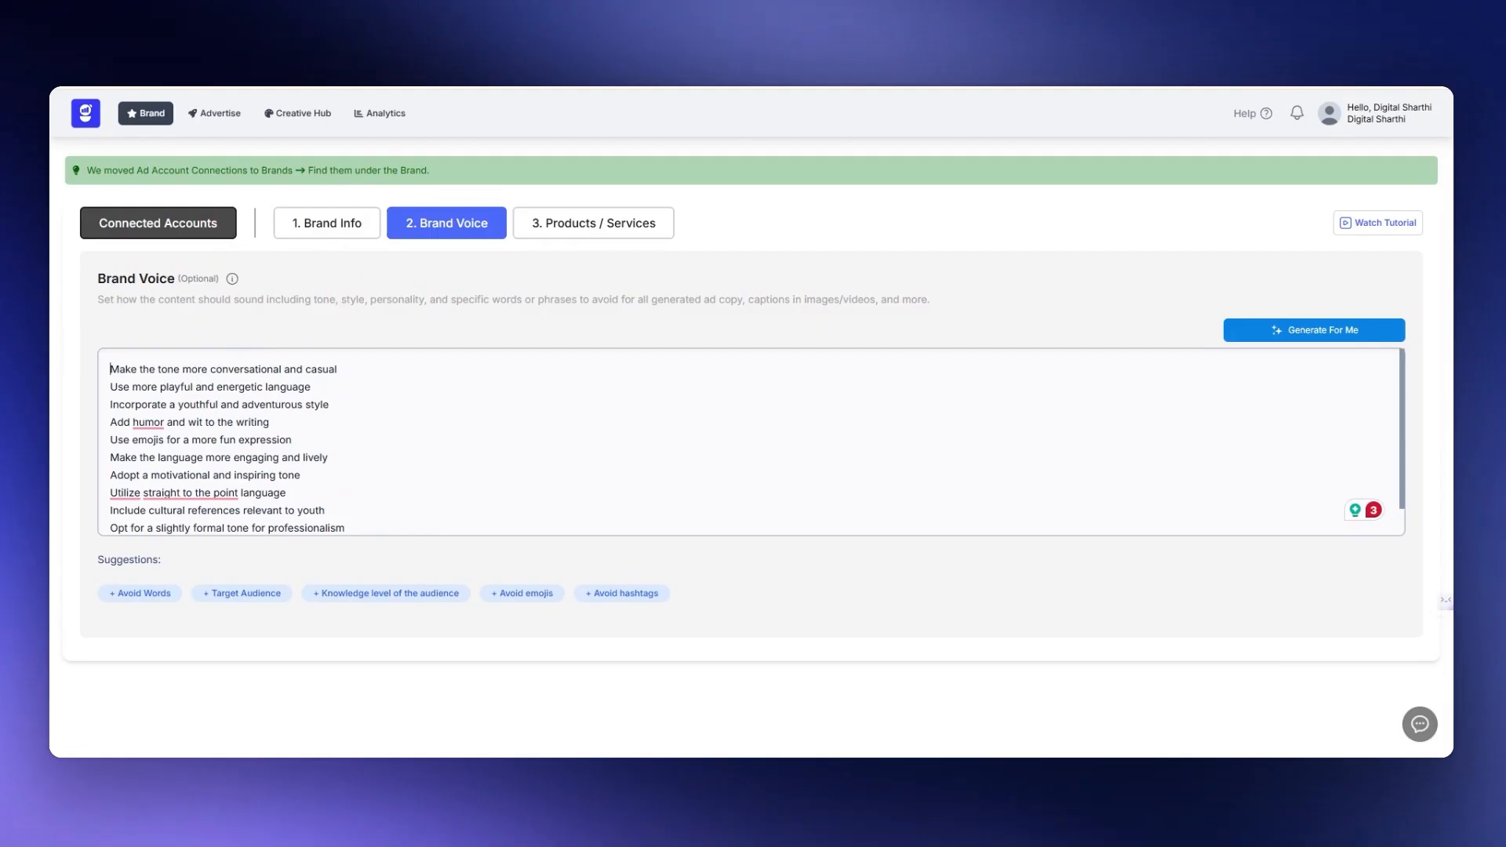
scroll(751, 443, down, 1)
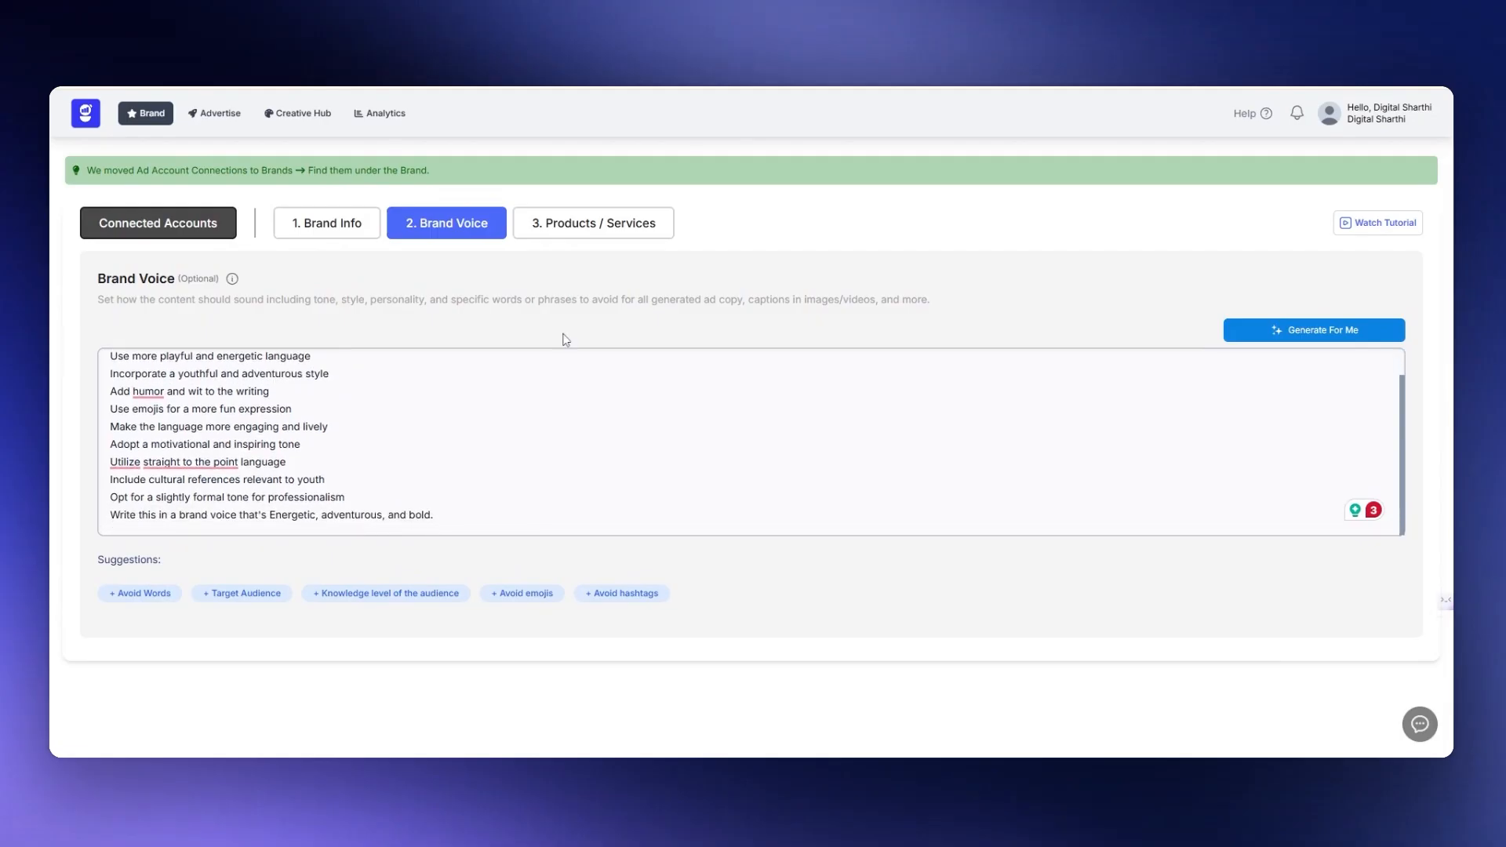
- Look over the brand's products and services and the options for adding more
click(581, 242)
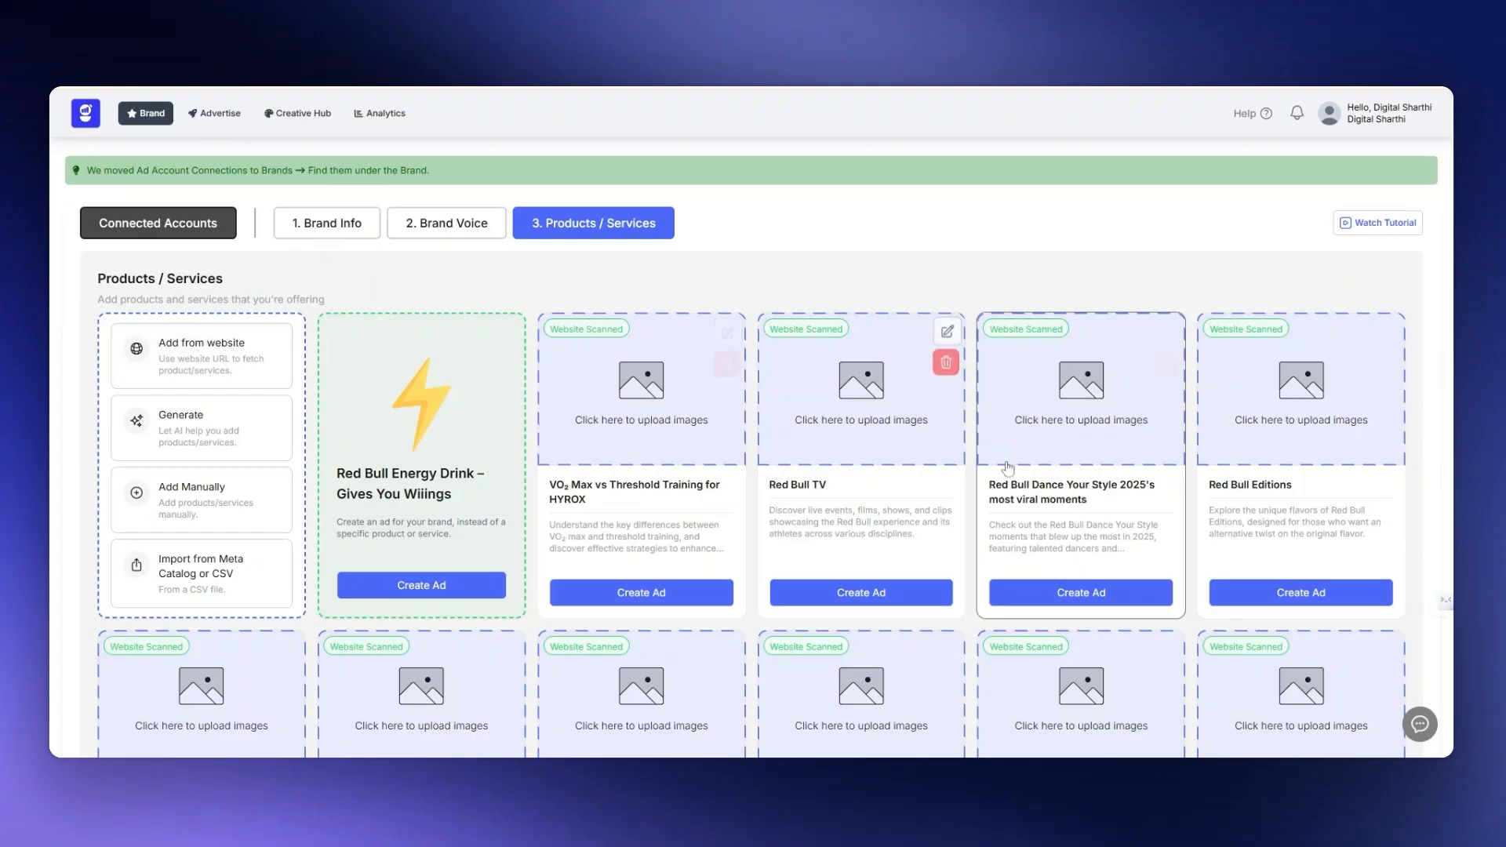
scroll(980, 476, down, 1)
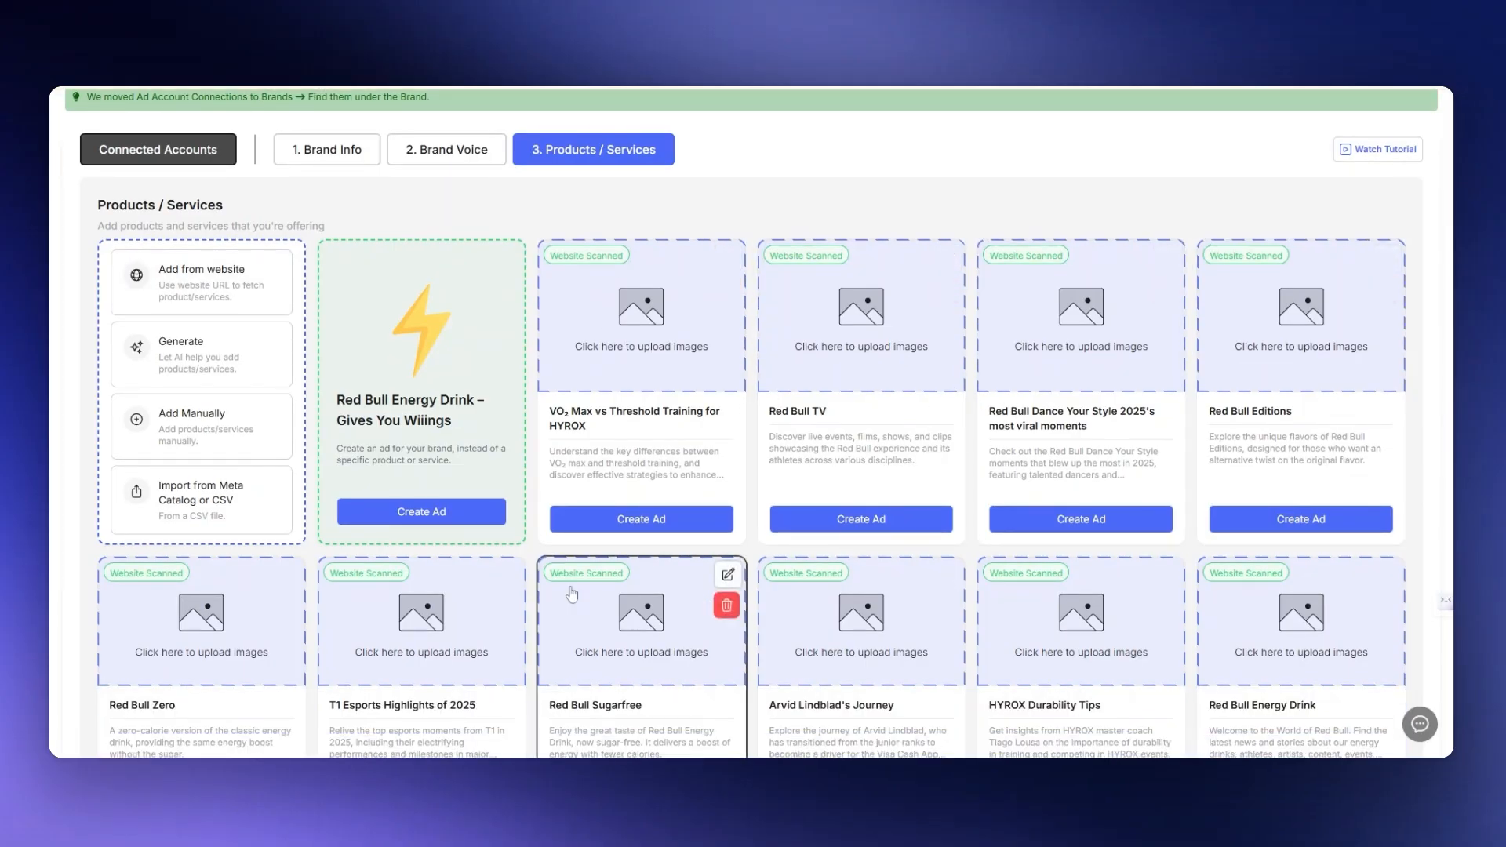
scroll(749, 594, down, 1)
scroll(749, 594, up, 1)
scroll(749, 594, up, 1)
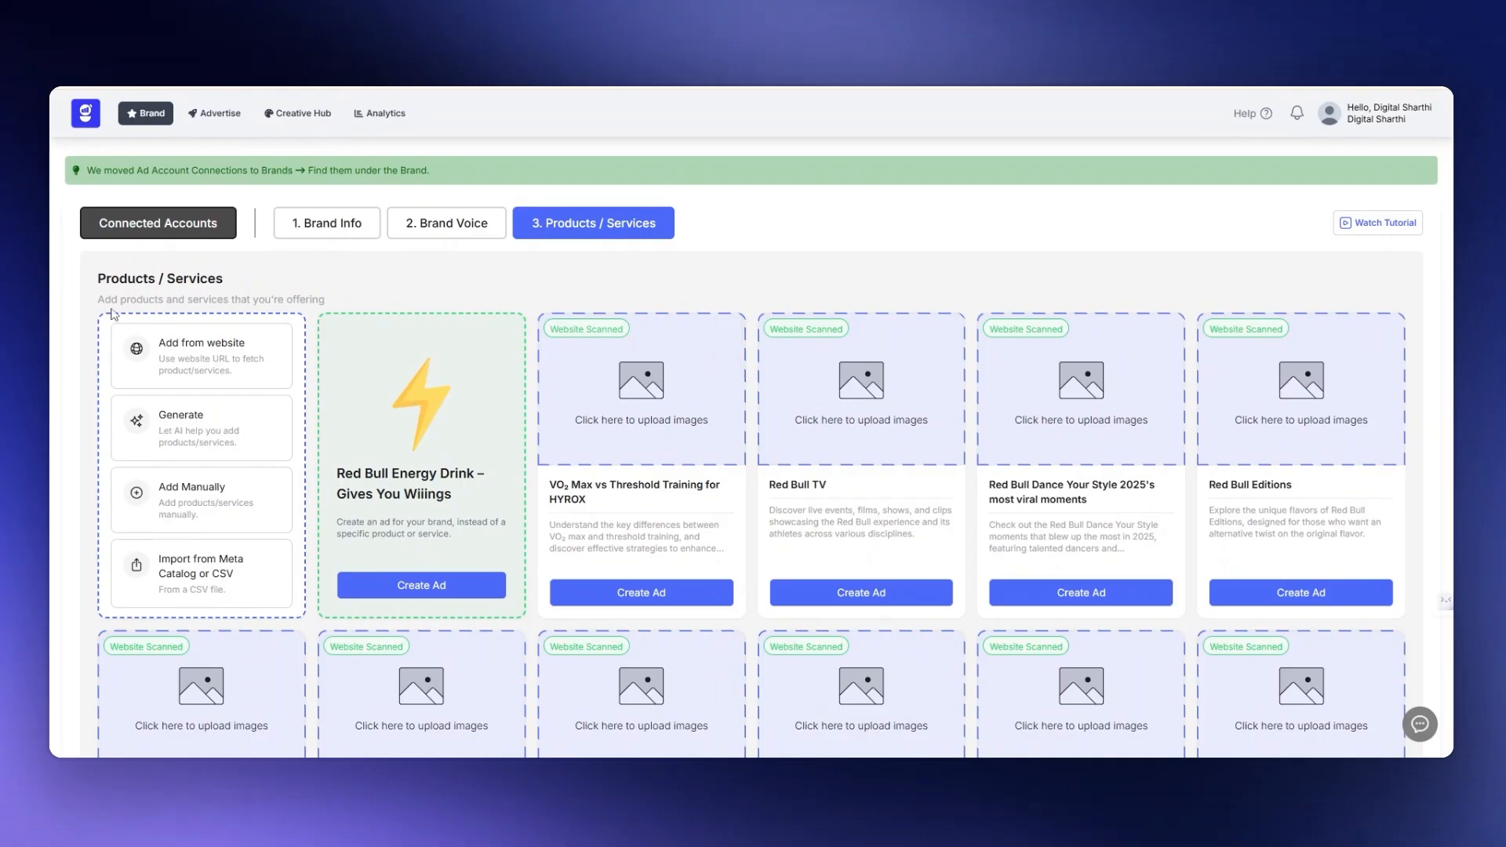
- Start a new Meta ad campaign, compare the lead and website goals, and save Traffic as its goal
click(220, 115)
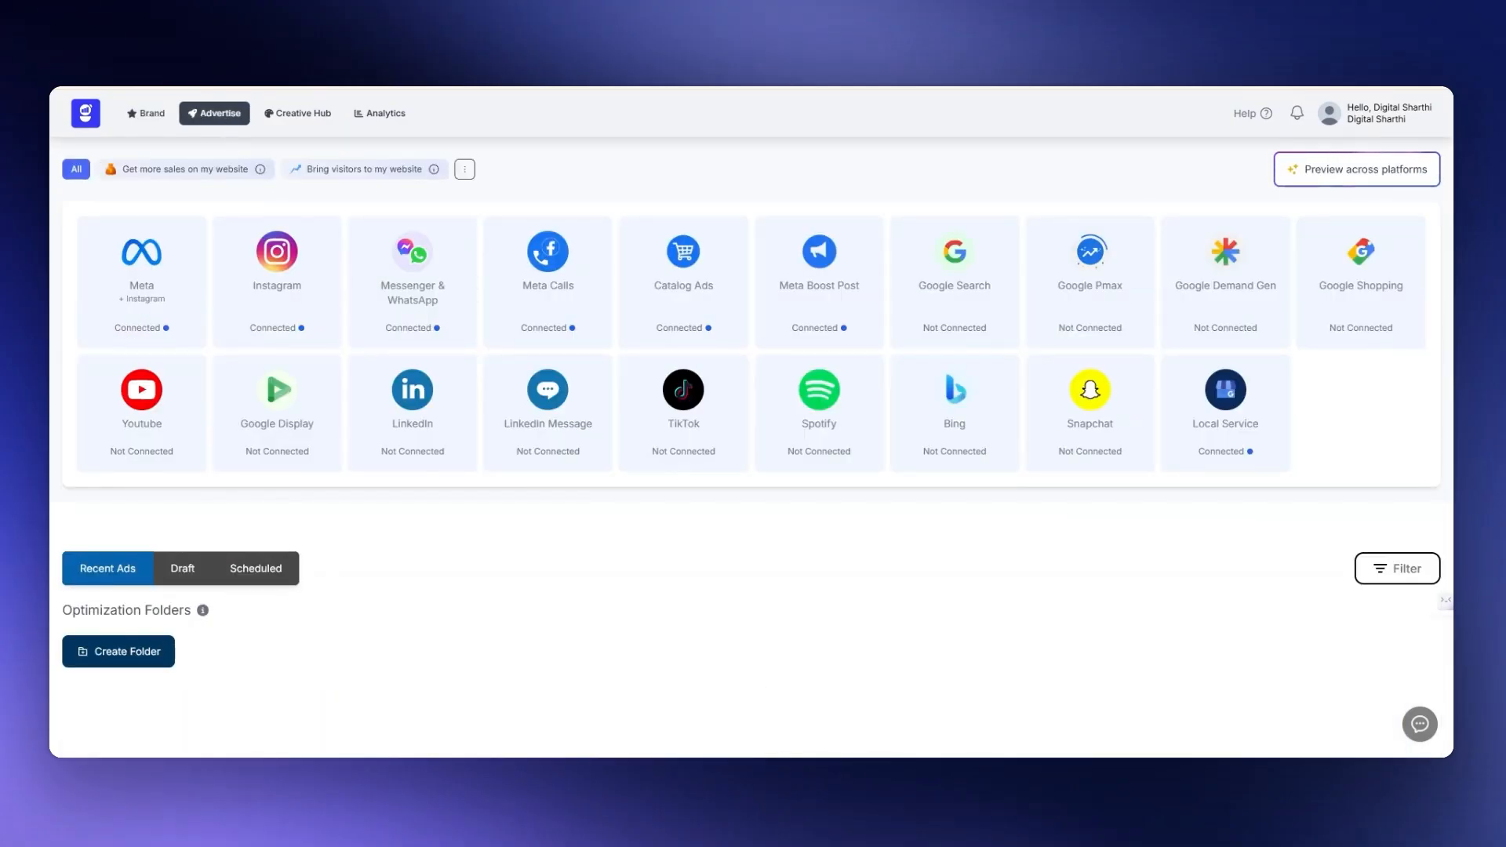
click(189, 293)
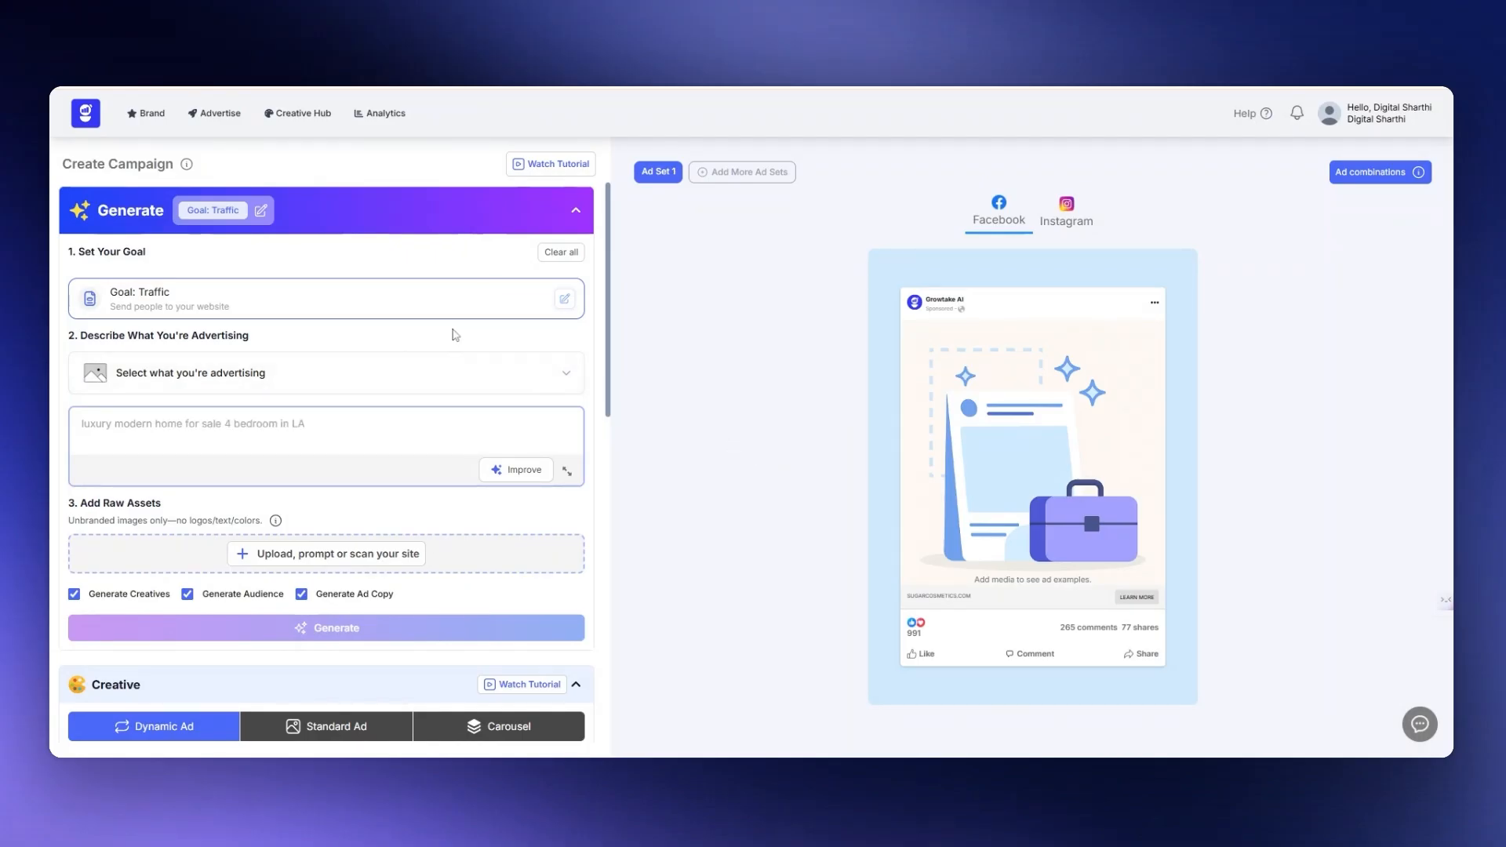
click(564, 299)
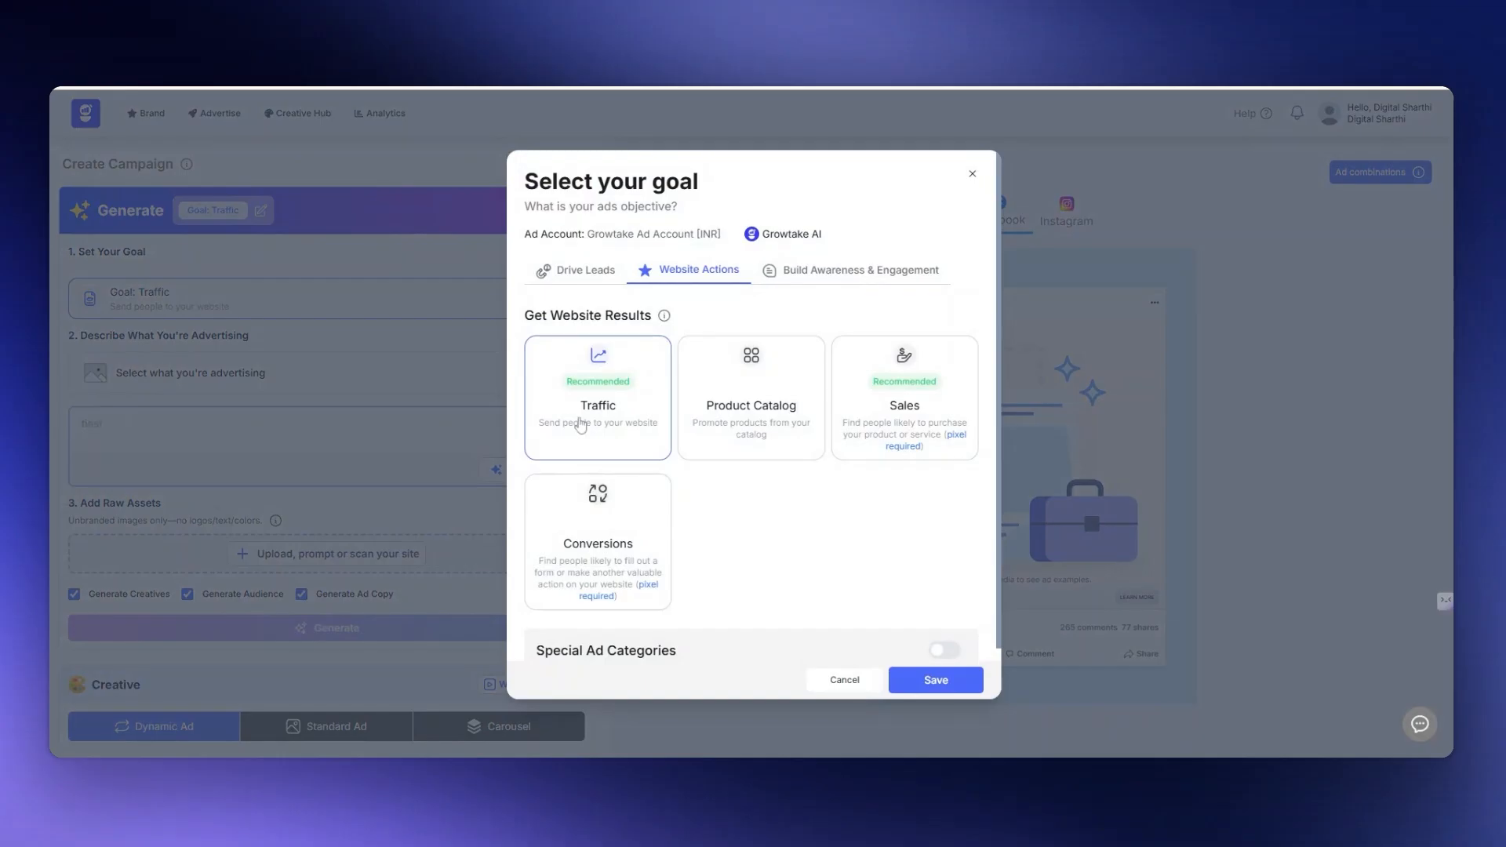
click(576, 273)
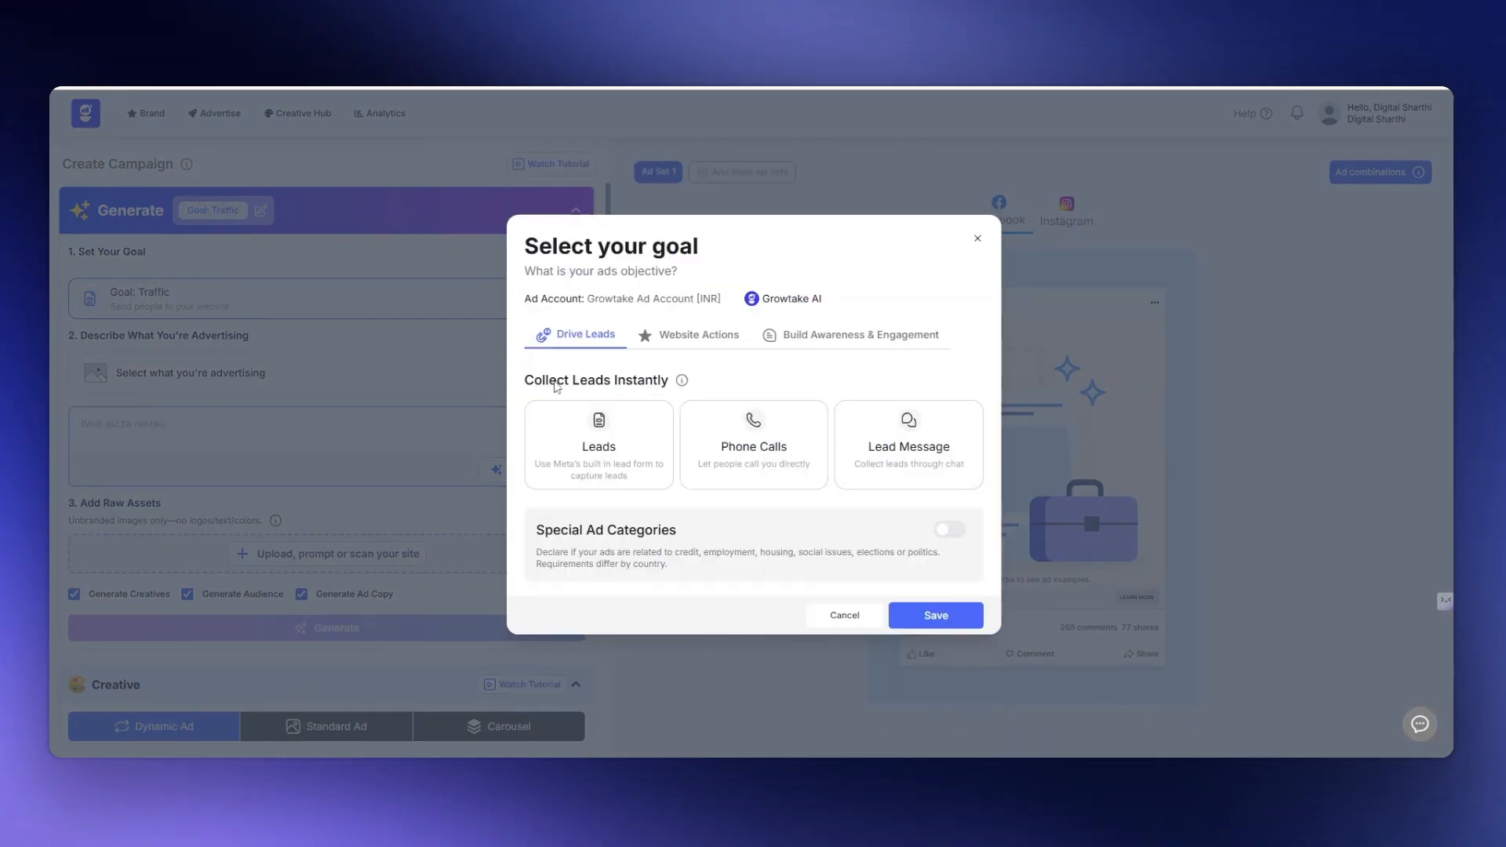
click(705, 337)
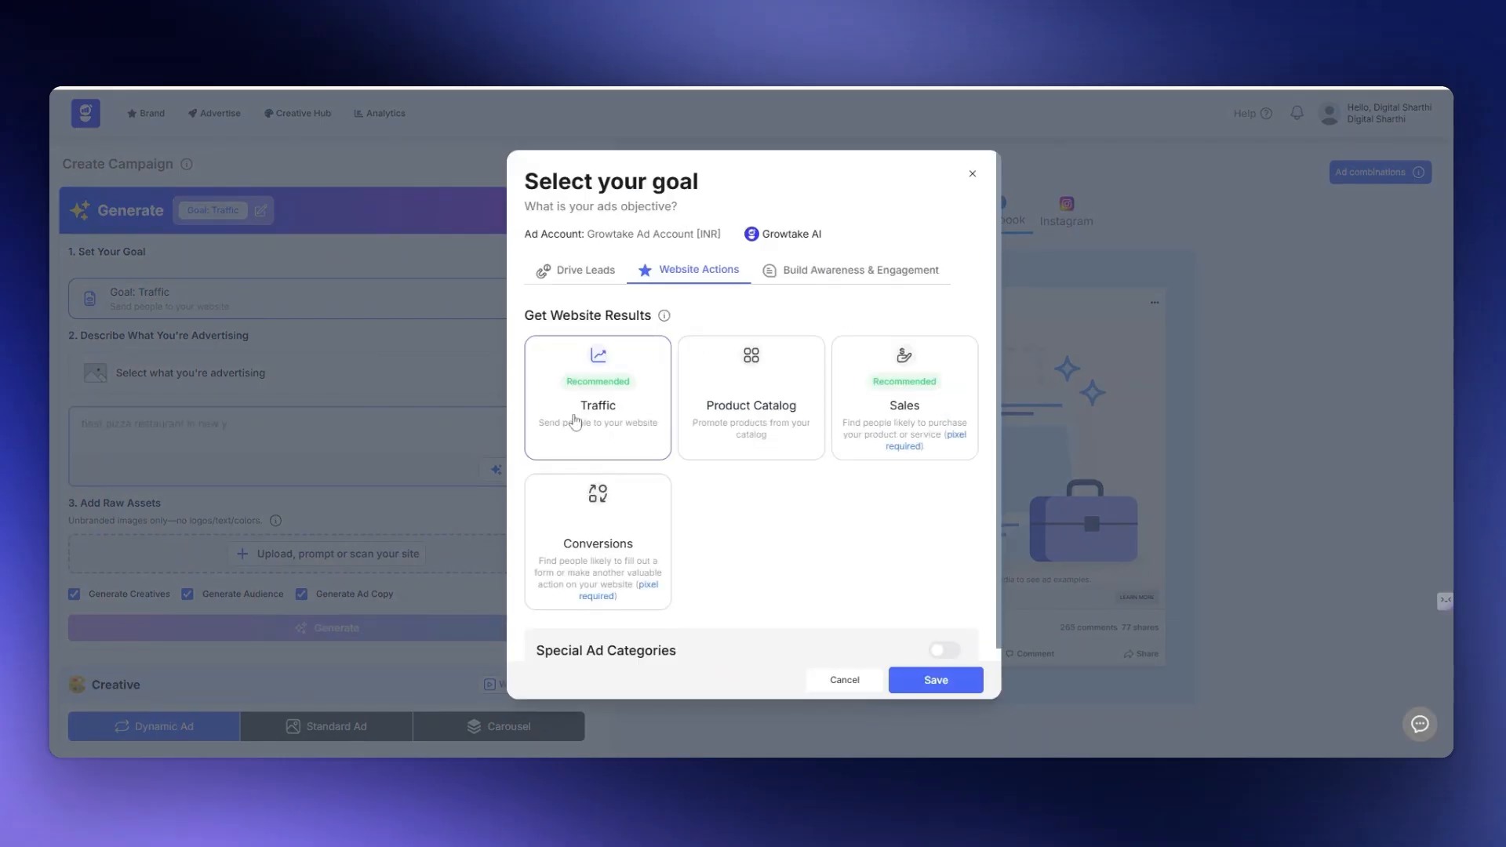
click(939, 684)
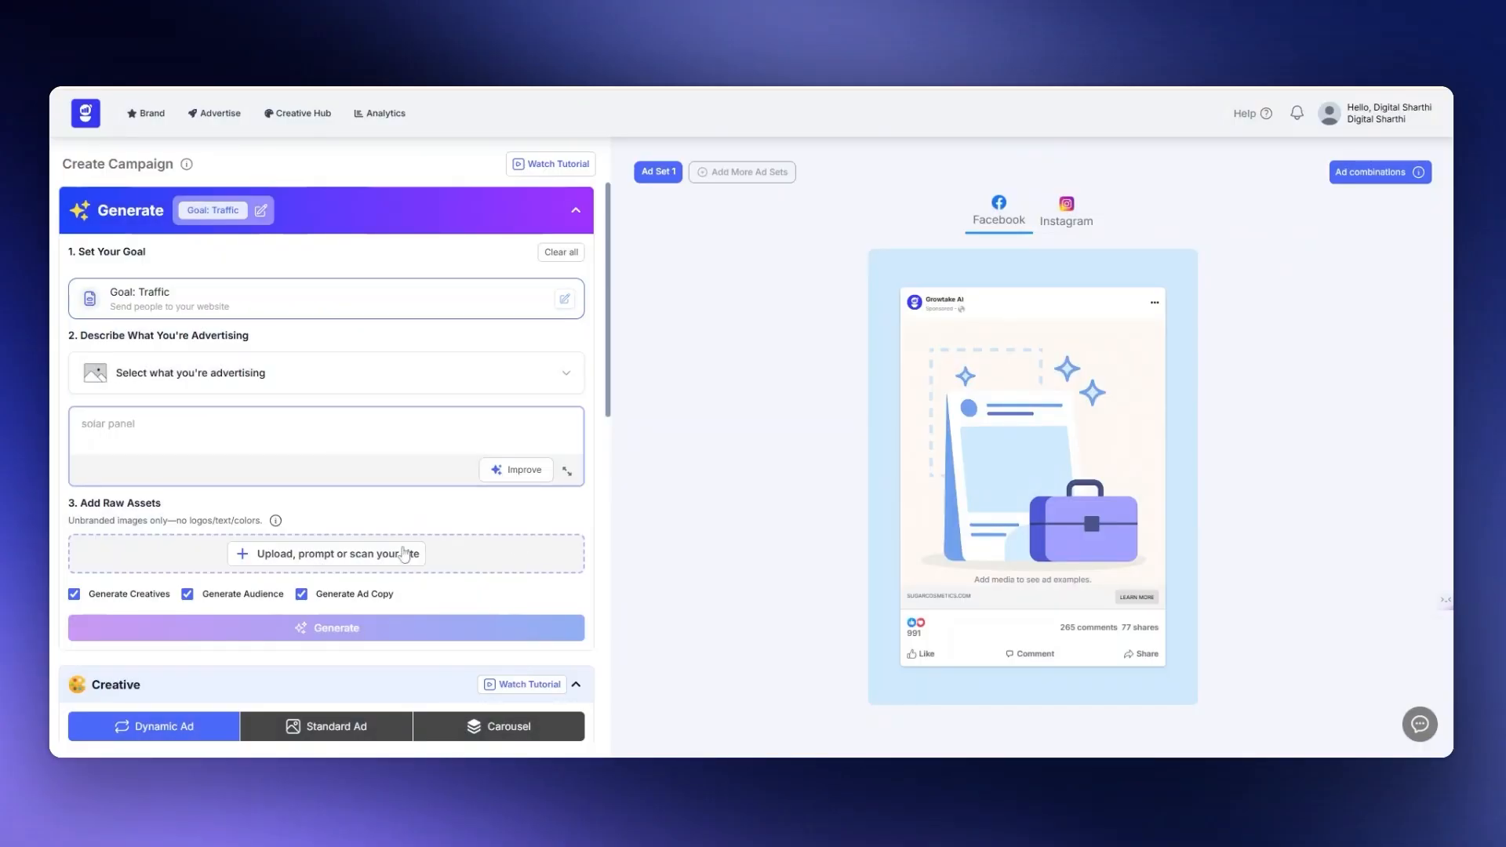
- Choose "Red Bull Energy Drink – Gives You Wiiings" as what the campaign advertises
click(563, 372)
scroll(455, 461, down, 1)
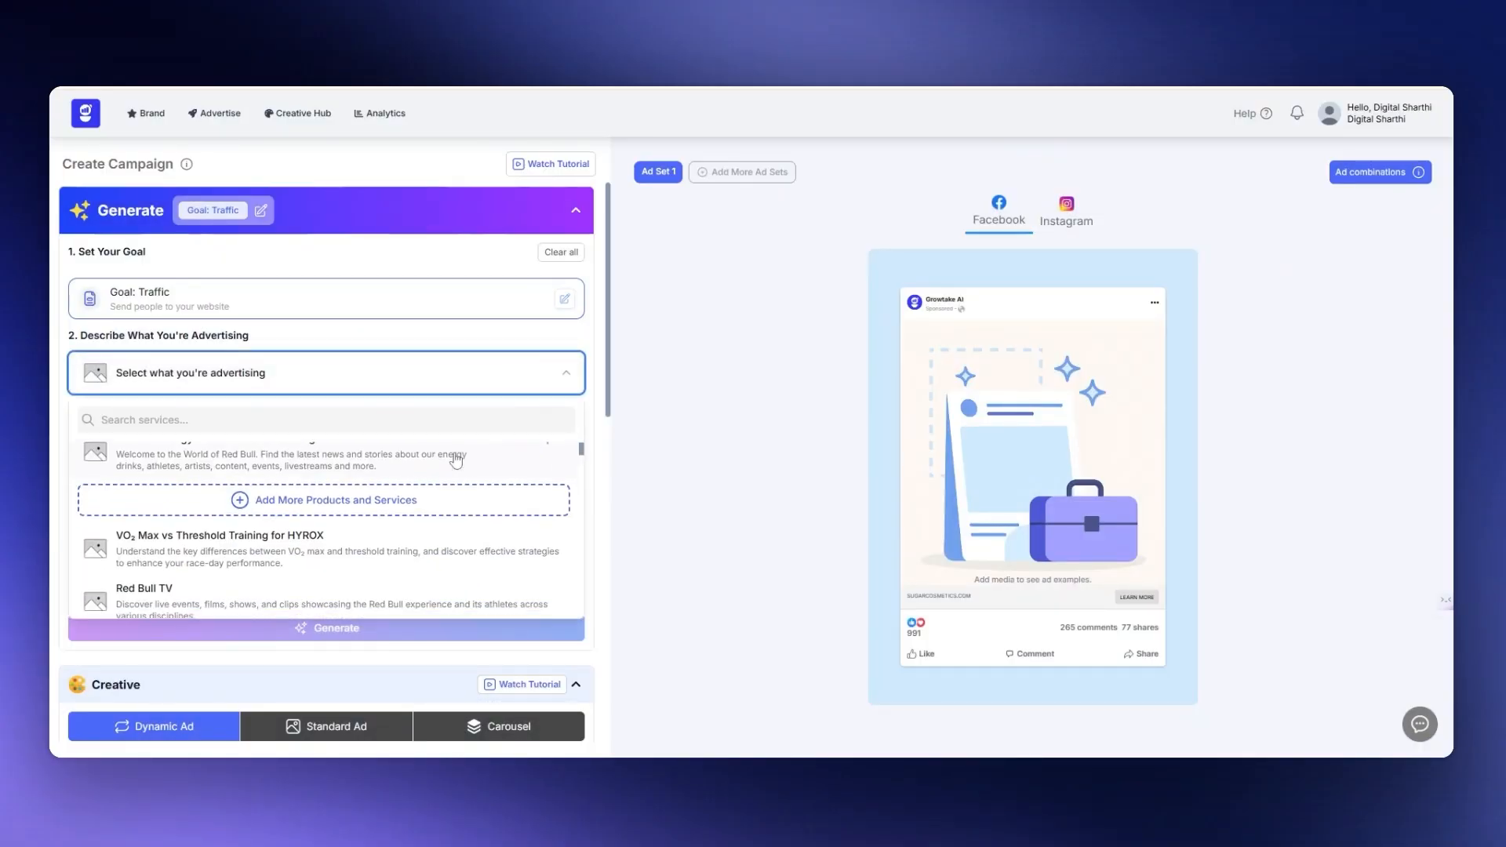
scroll(456, 461, down, 1)
scroll(456, 461, up, 1)
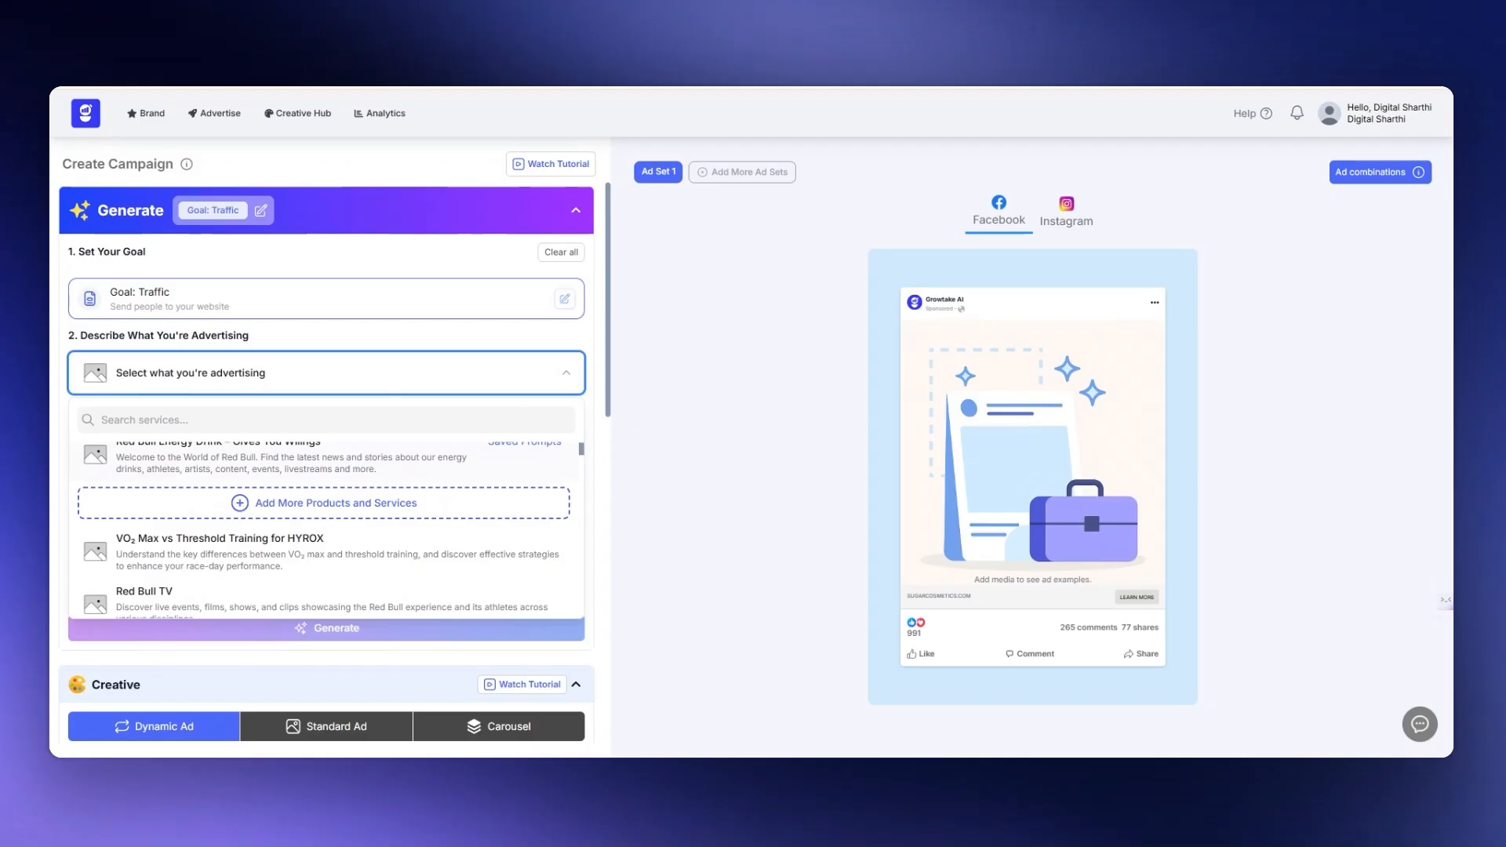
scroll(364, 472, down, 1)
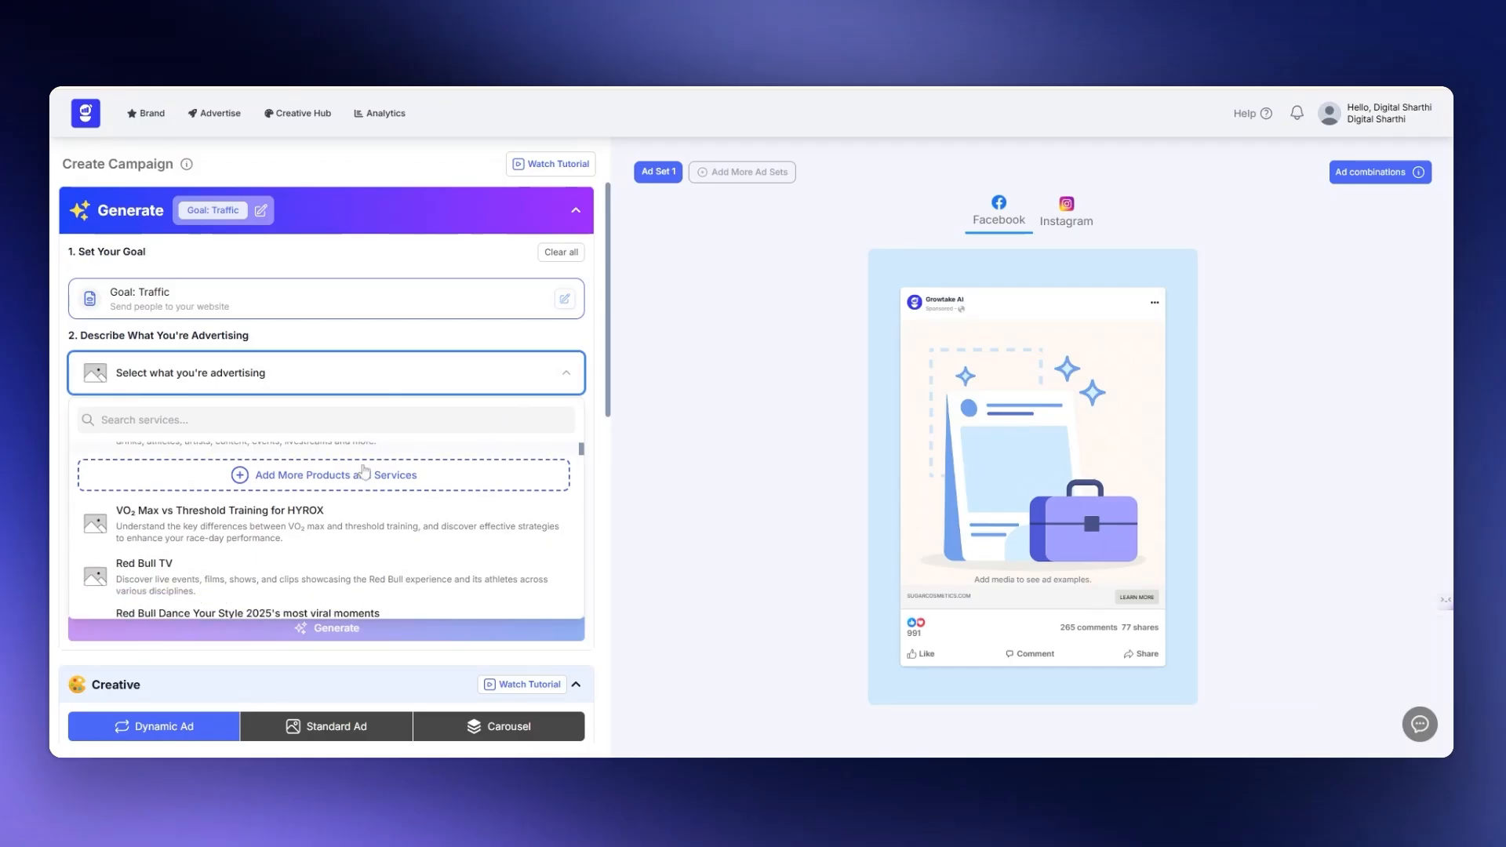
scroll(364, 472, up, 1)
click(317, 470)
scroll(317, 469, down, 1)
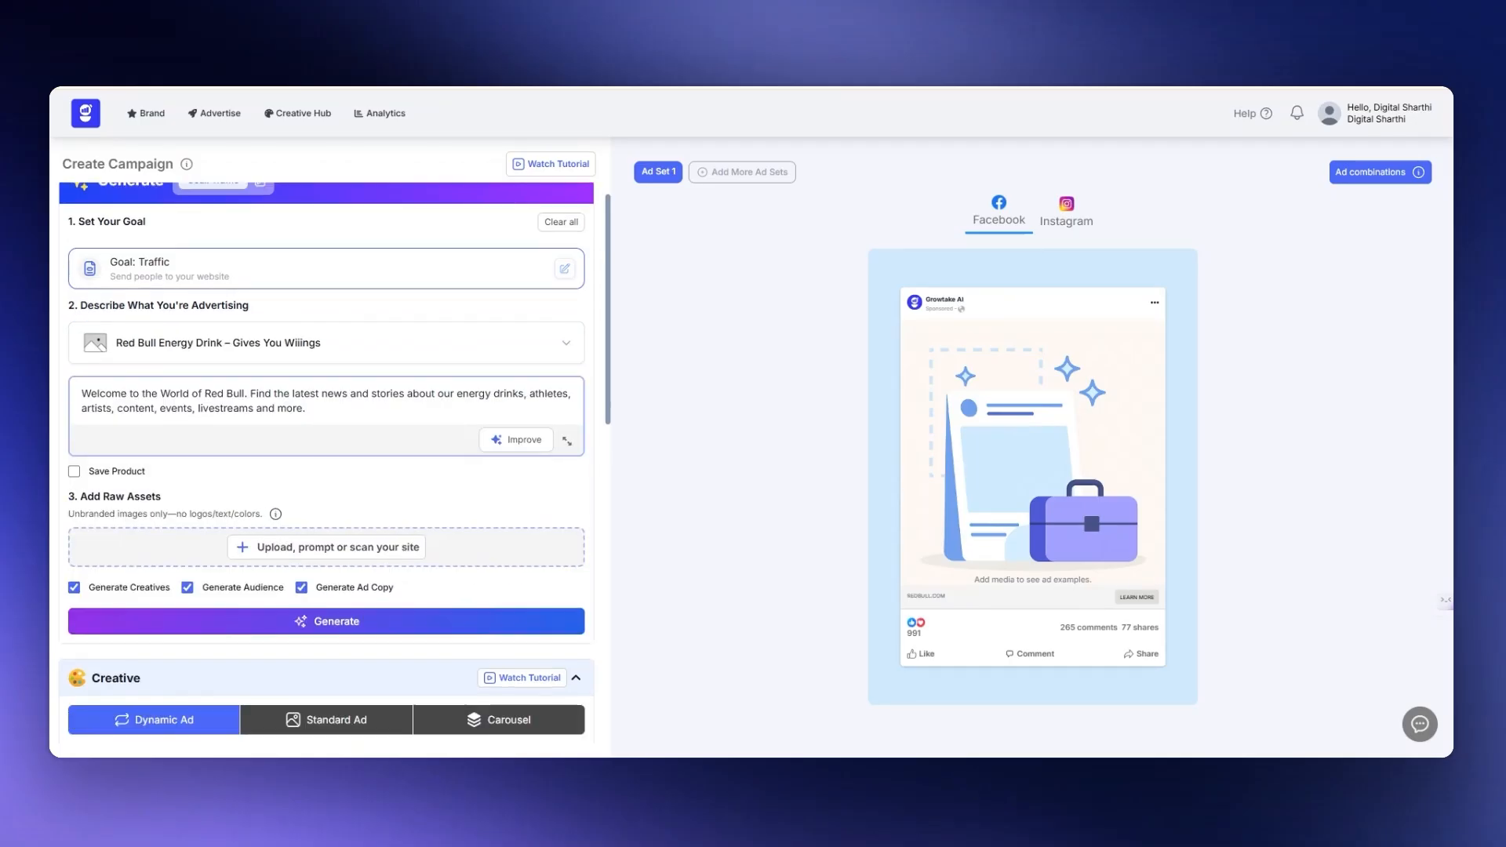
scroll(327, 459, down, 1)
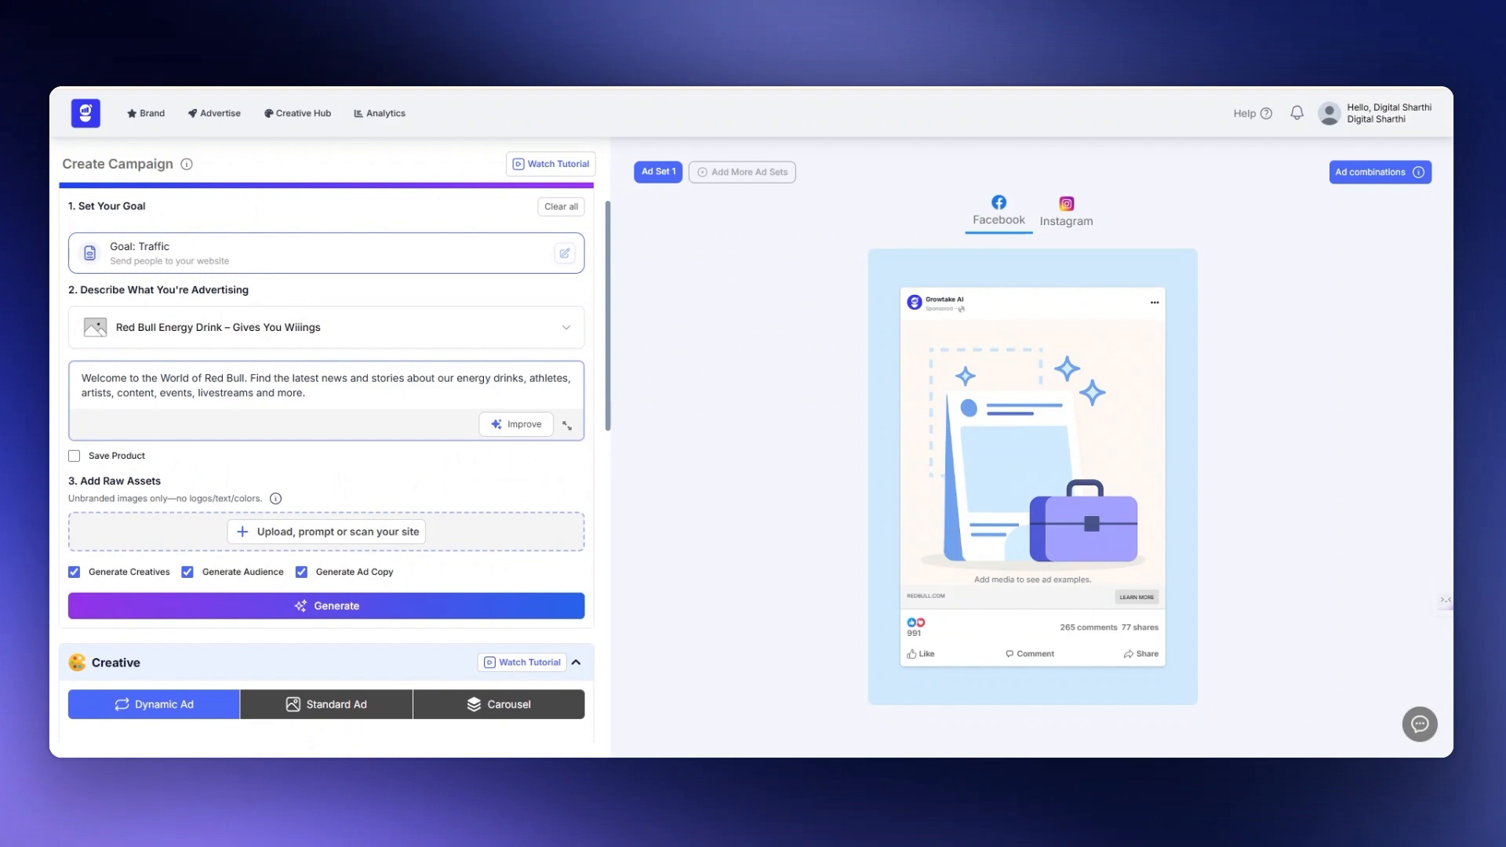
click(333, 535)
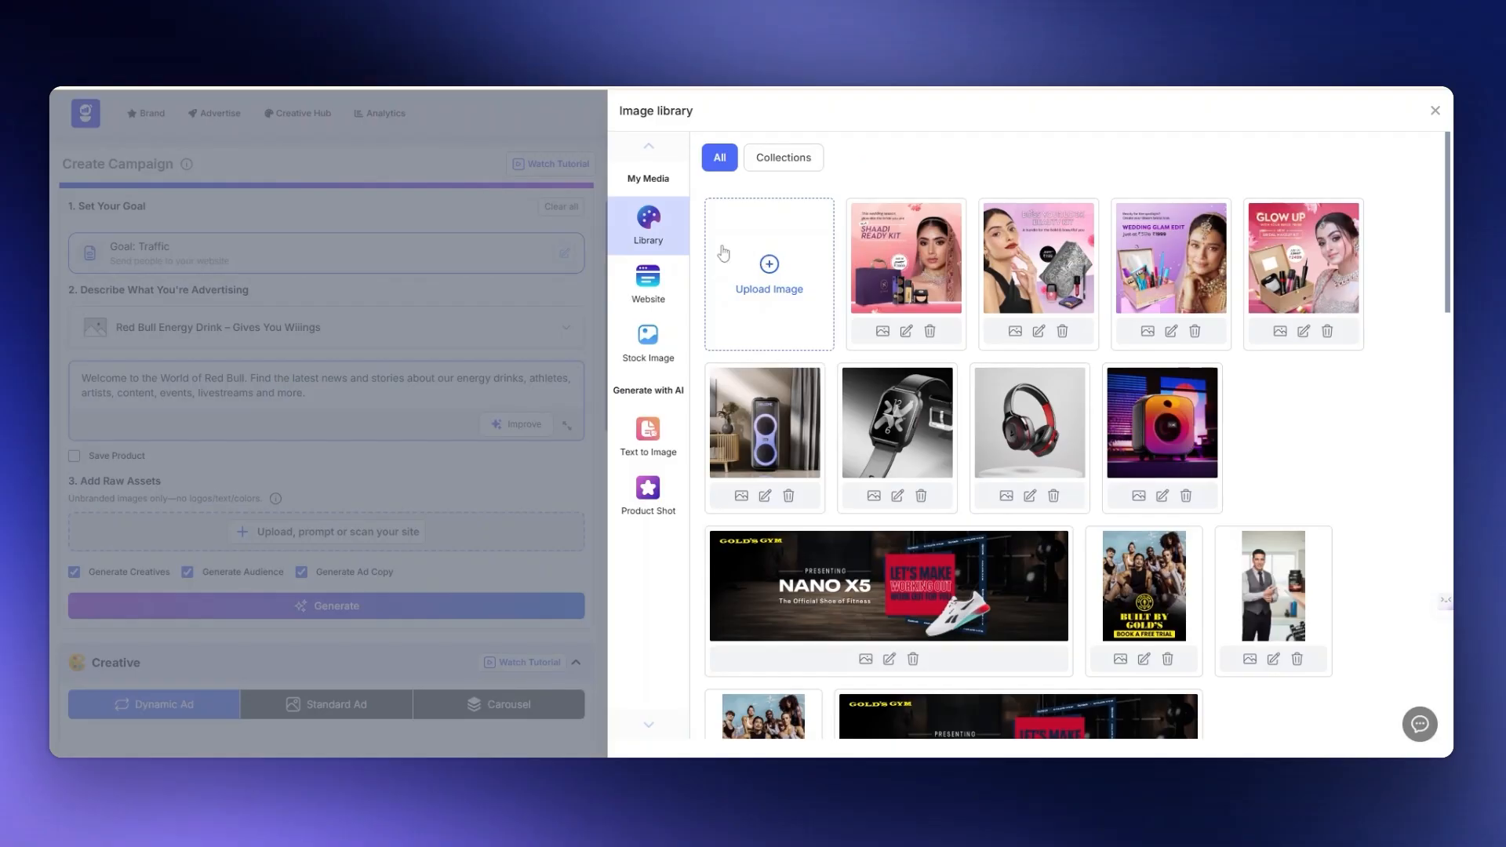
click(645, 295)
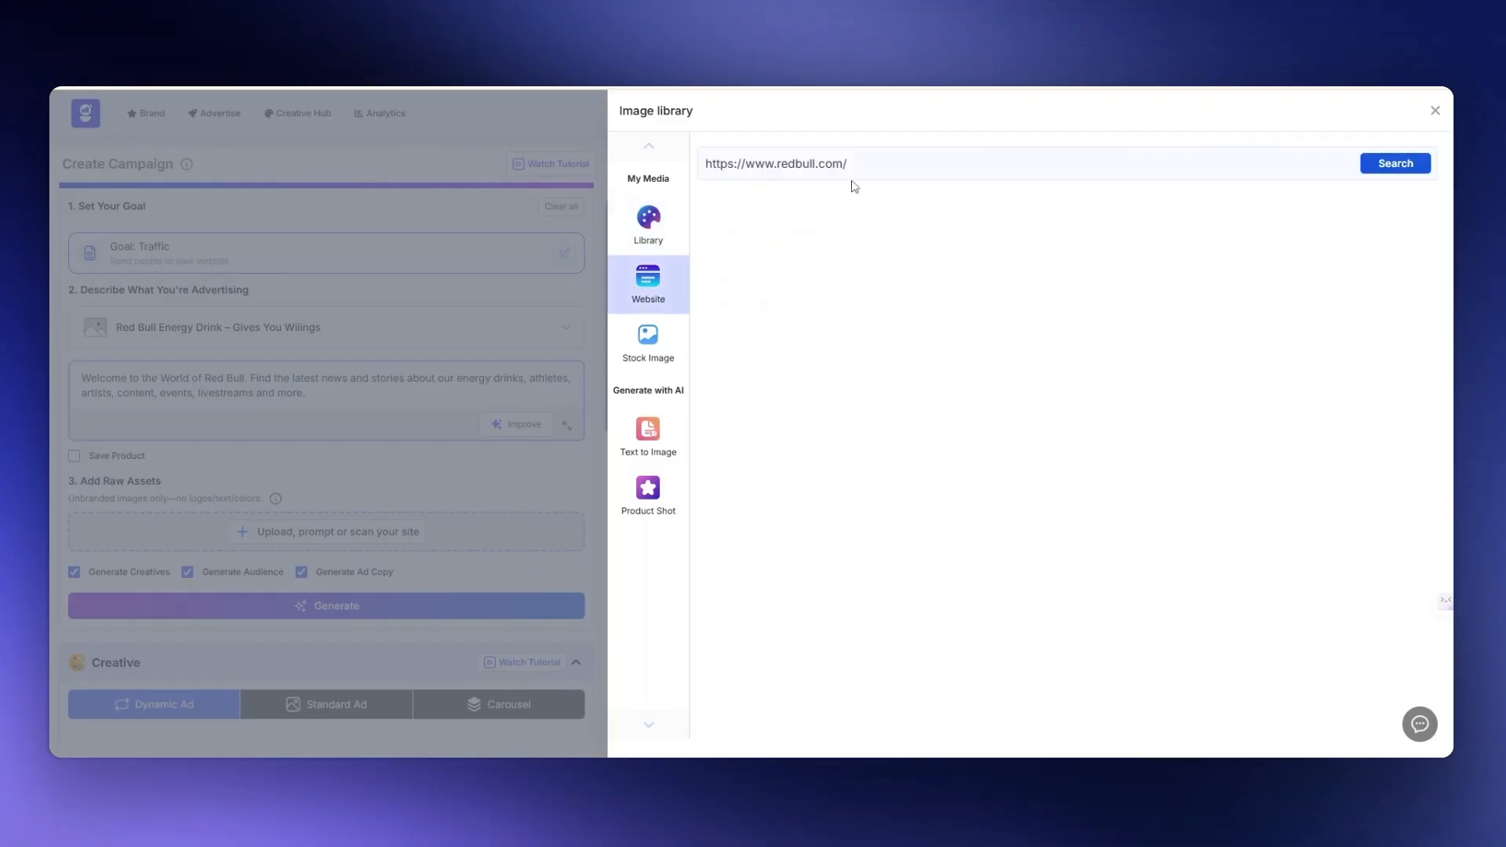
click(1381, 163)
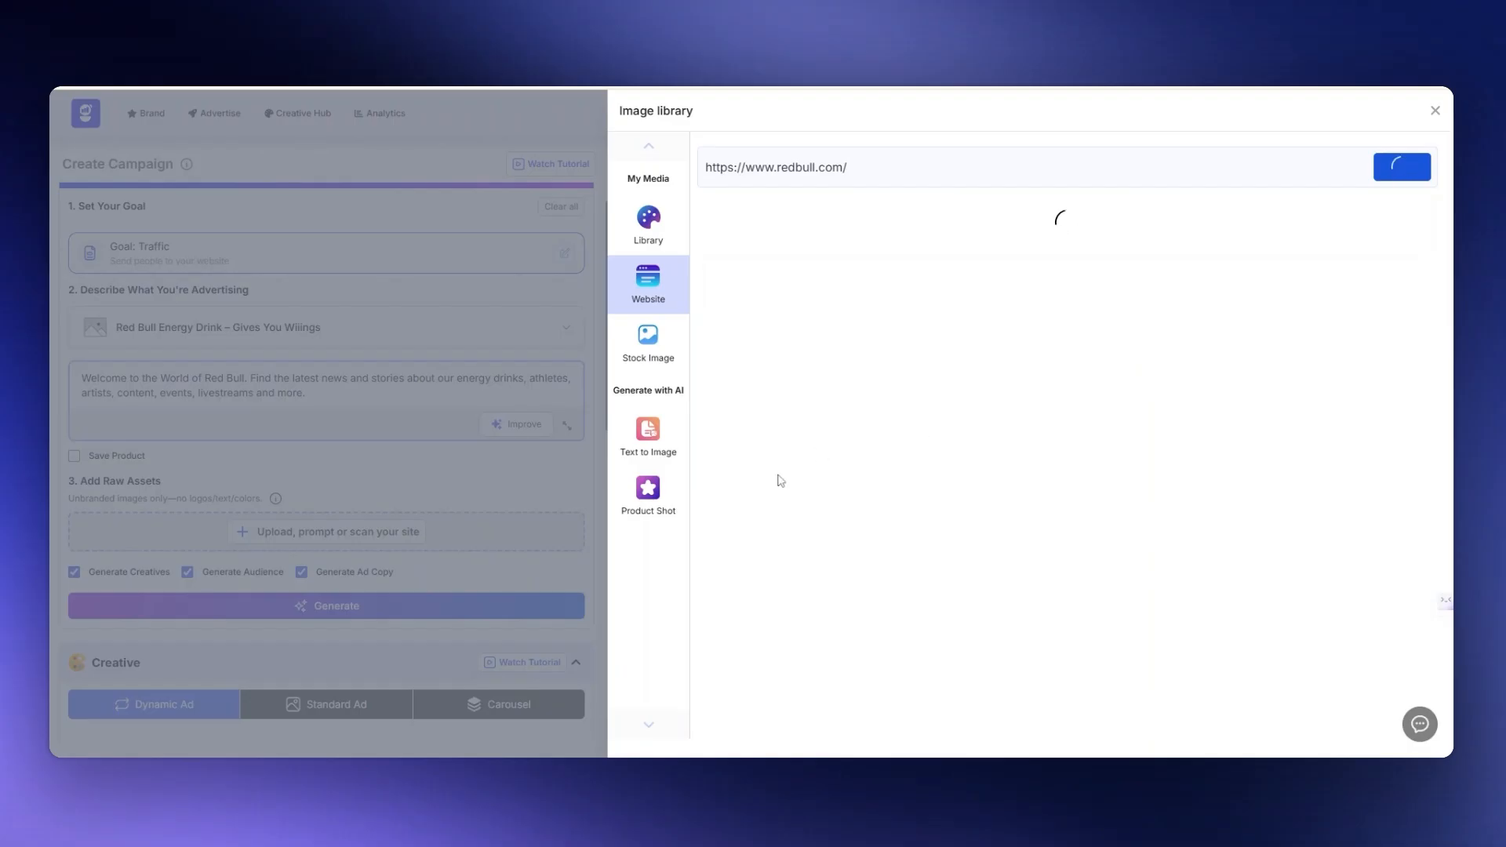
- Look over the AI Product Shot options for aspect ratio, background and message, and return to the website images
click(648, 509)
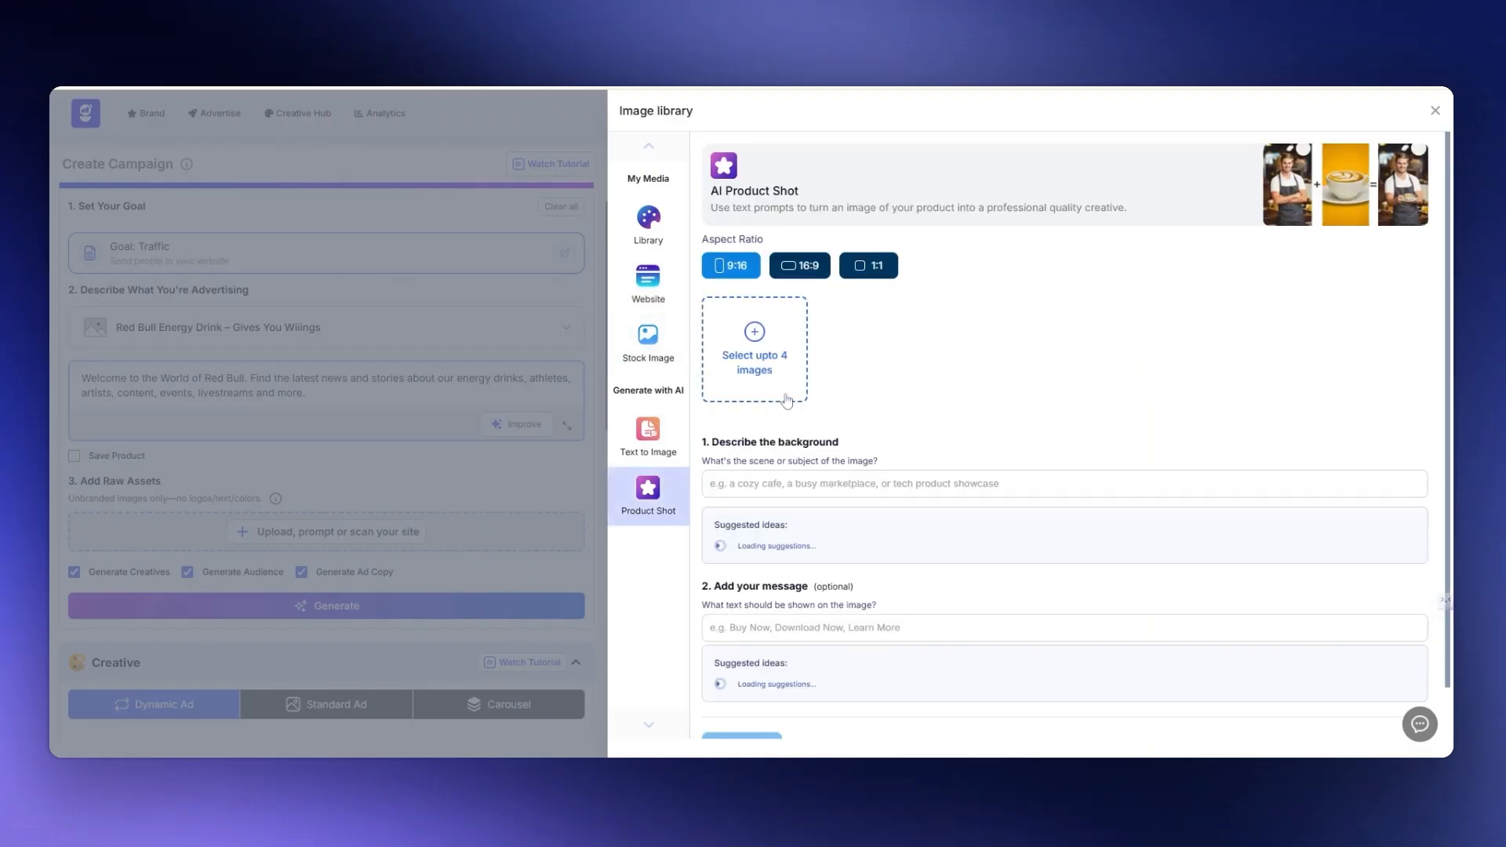
scroll(781, 400, down, 1)
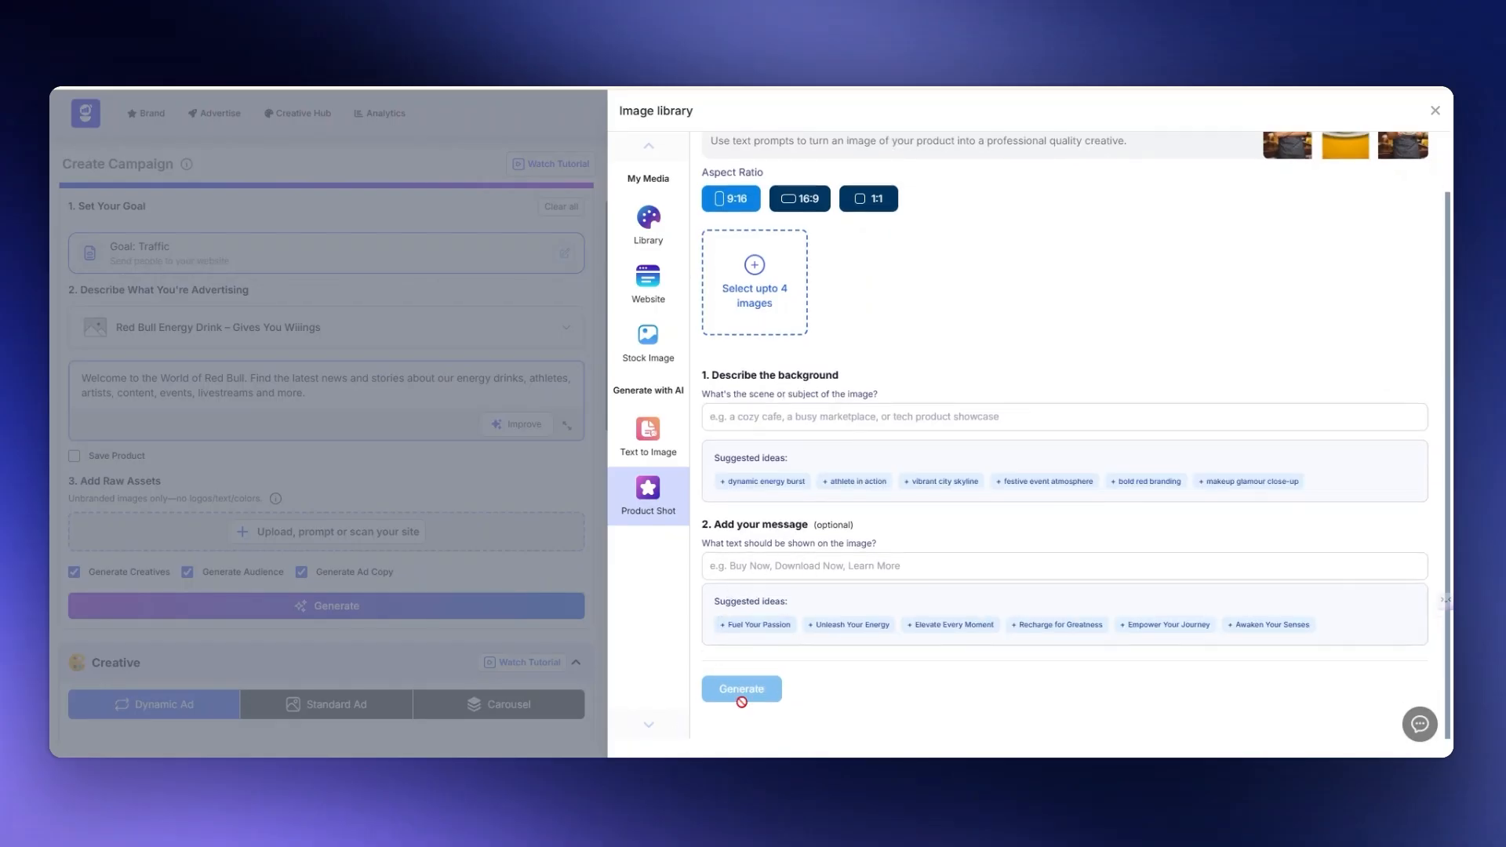
click(650, 301)
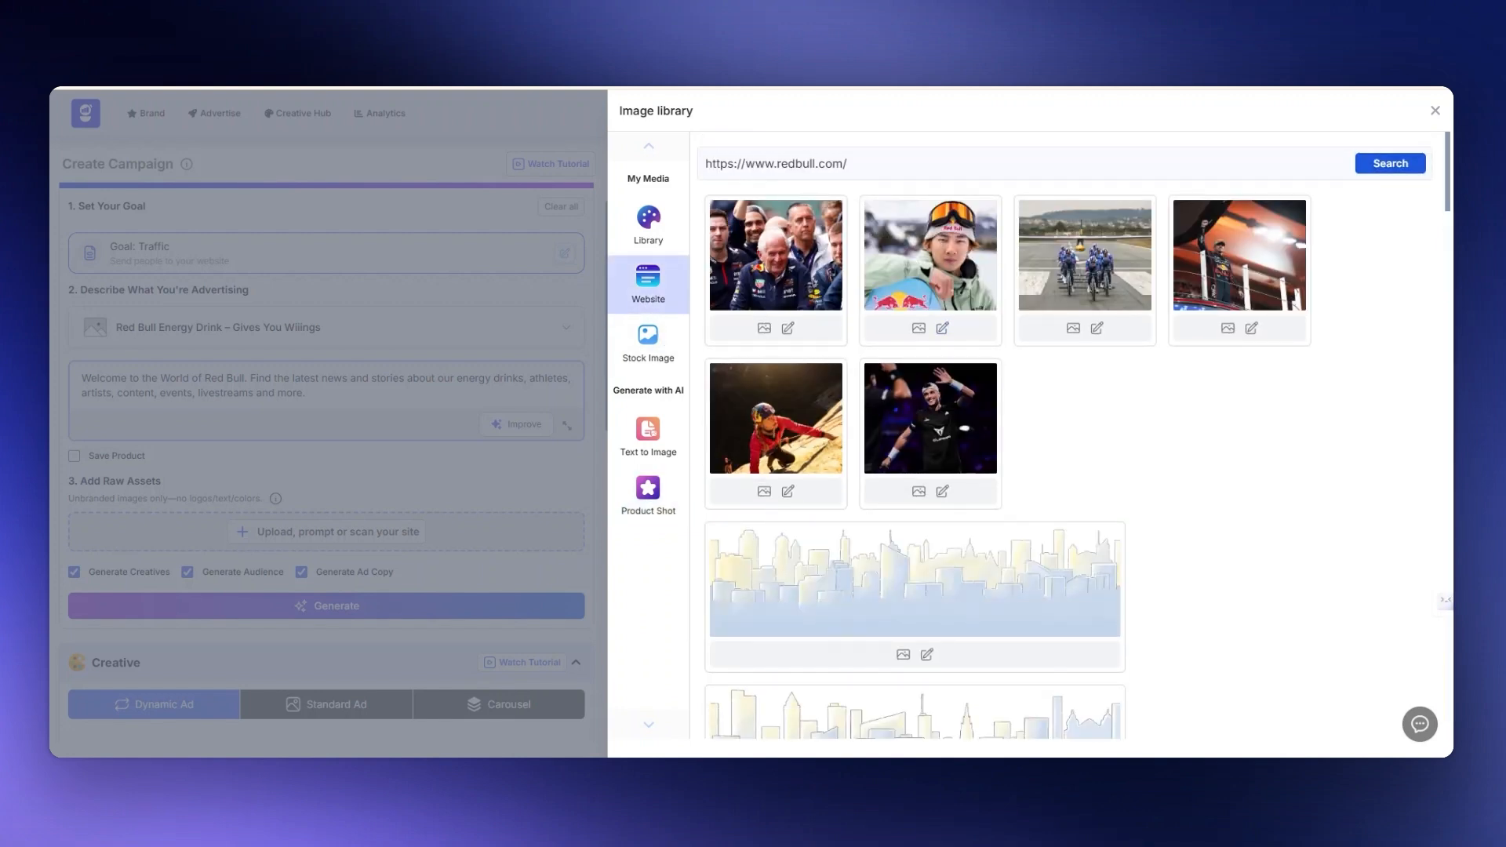
- Add the blue-and-silver Red Bull can and the Red Bull Wololo logo from the website images as raw assets
click(947, 270)
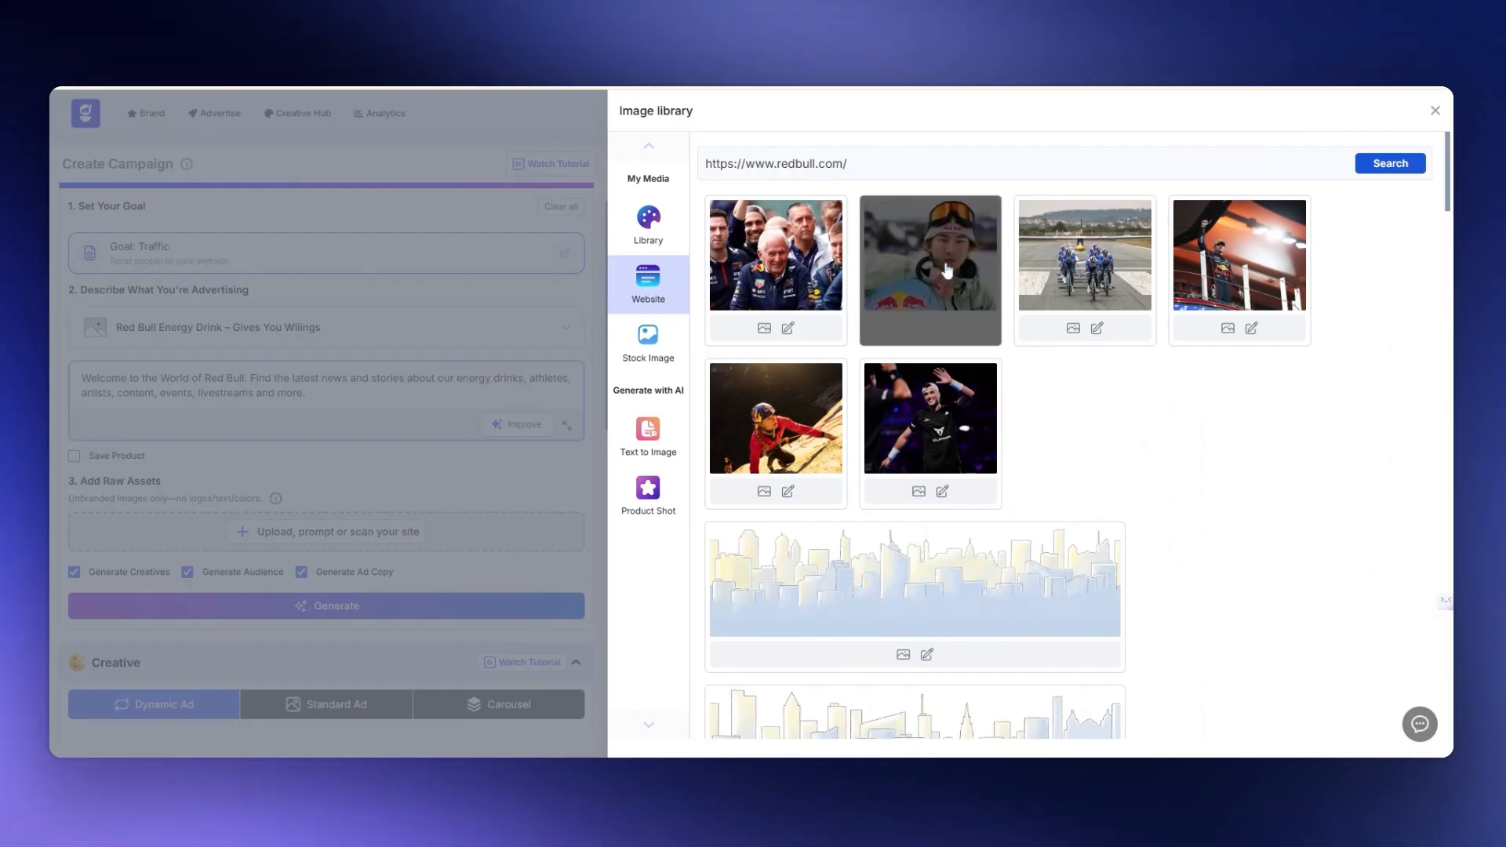
scroll(1012, 439, down, 10)
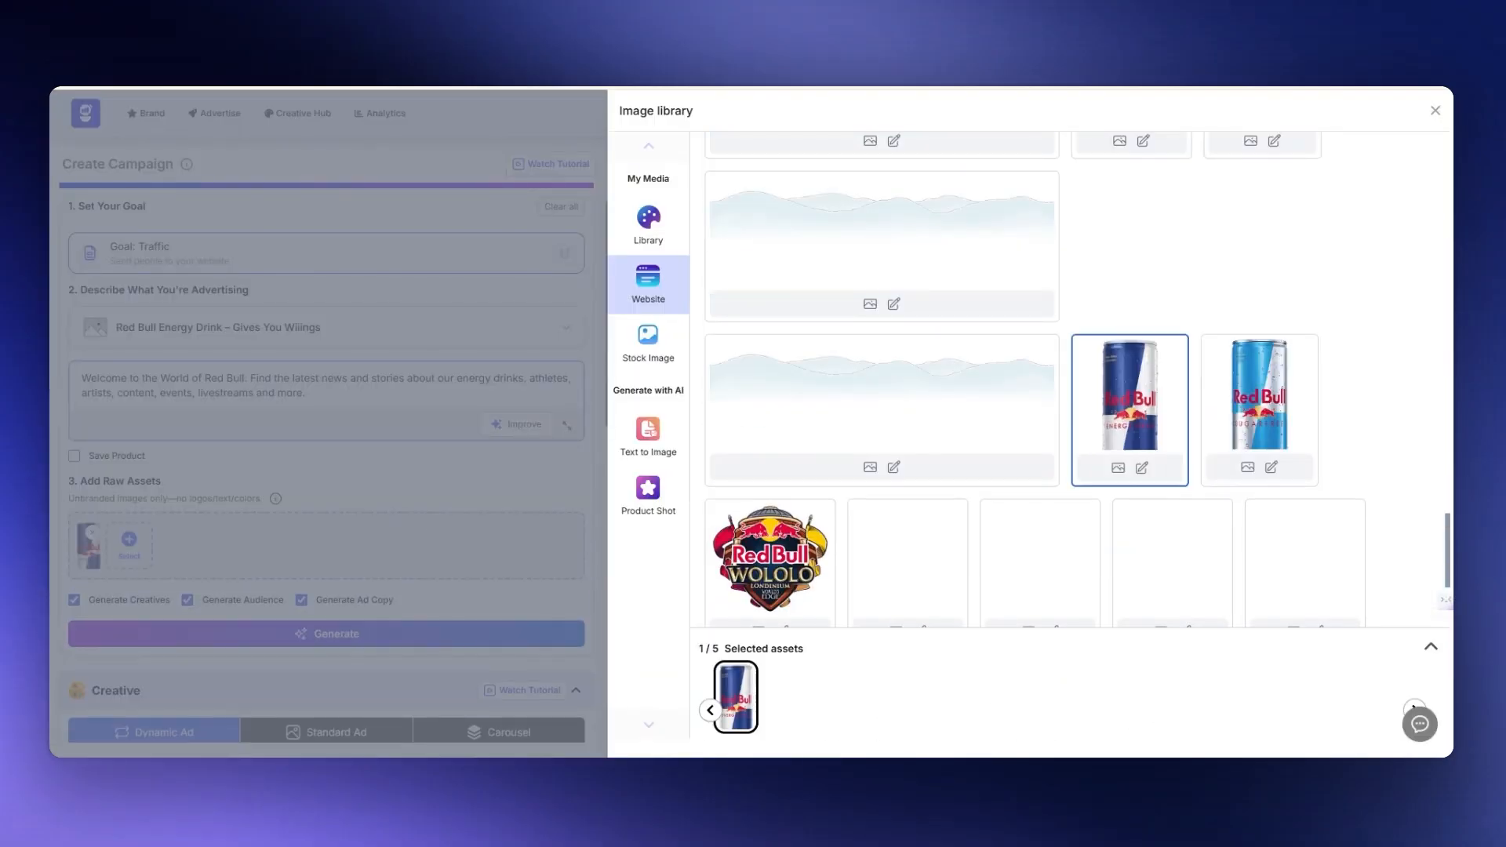
scroll(1026, 397, down, 6)
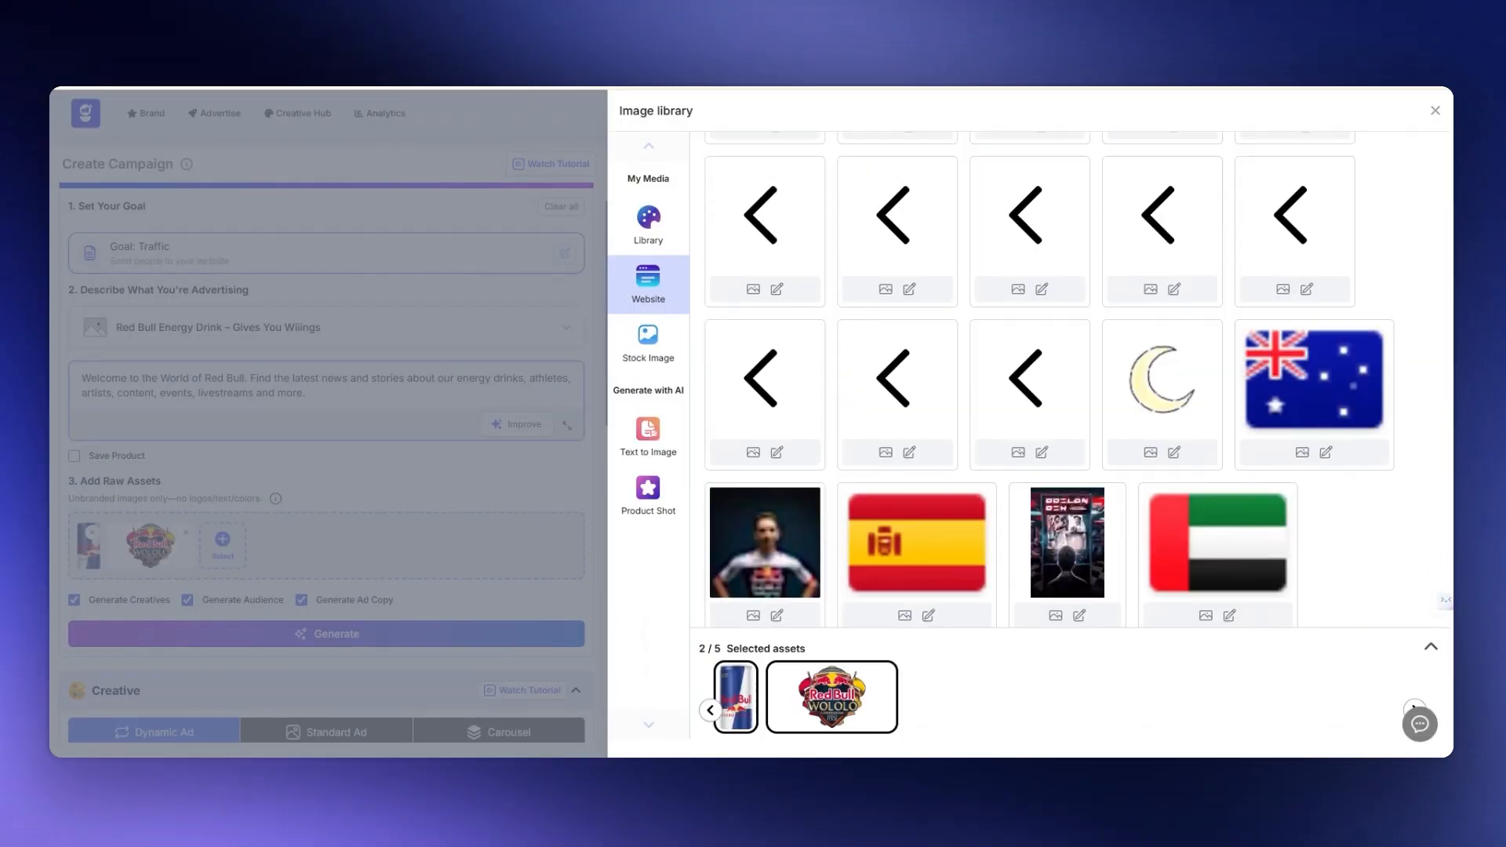
scroll(1026, 397, up, 8)
click(587, 483)
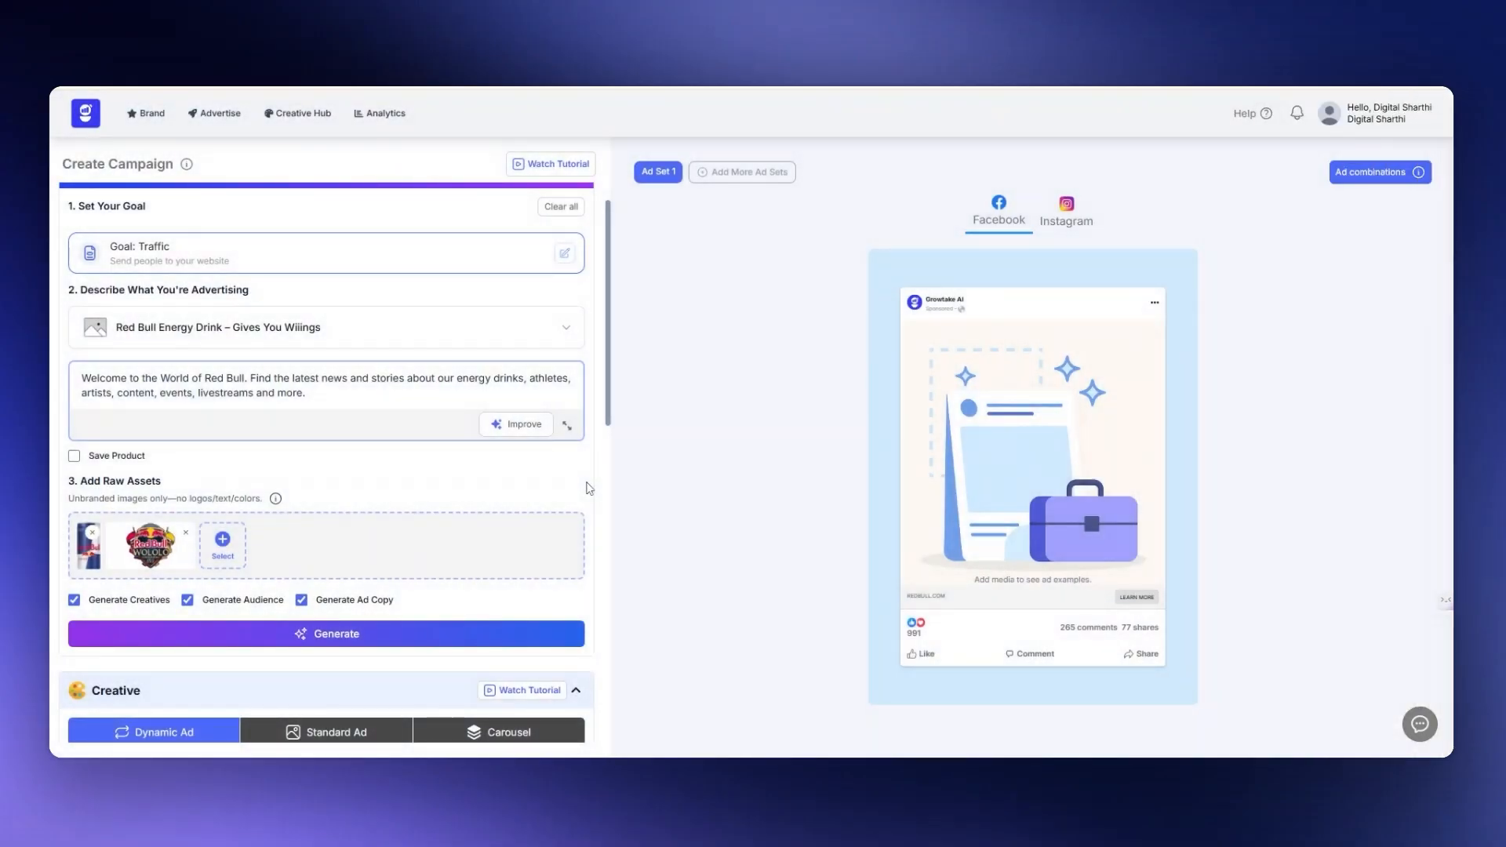
- Generate the campaign's creatives, audience and ad copy, and look over the resulting creatives, primary texts and call to action
scroll(479, 470, down, 2)
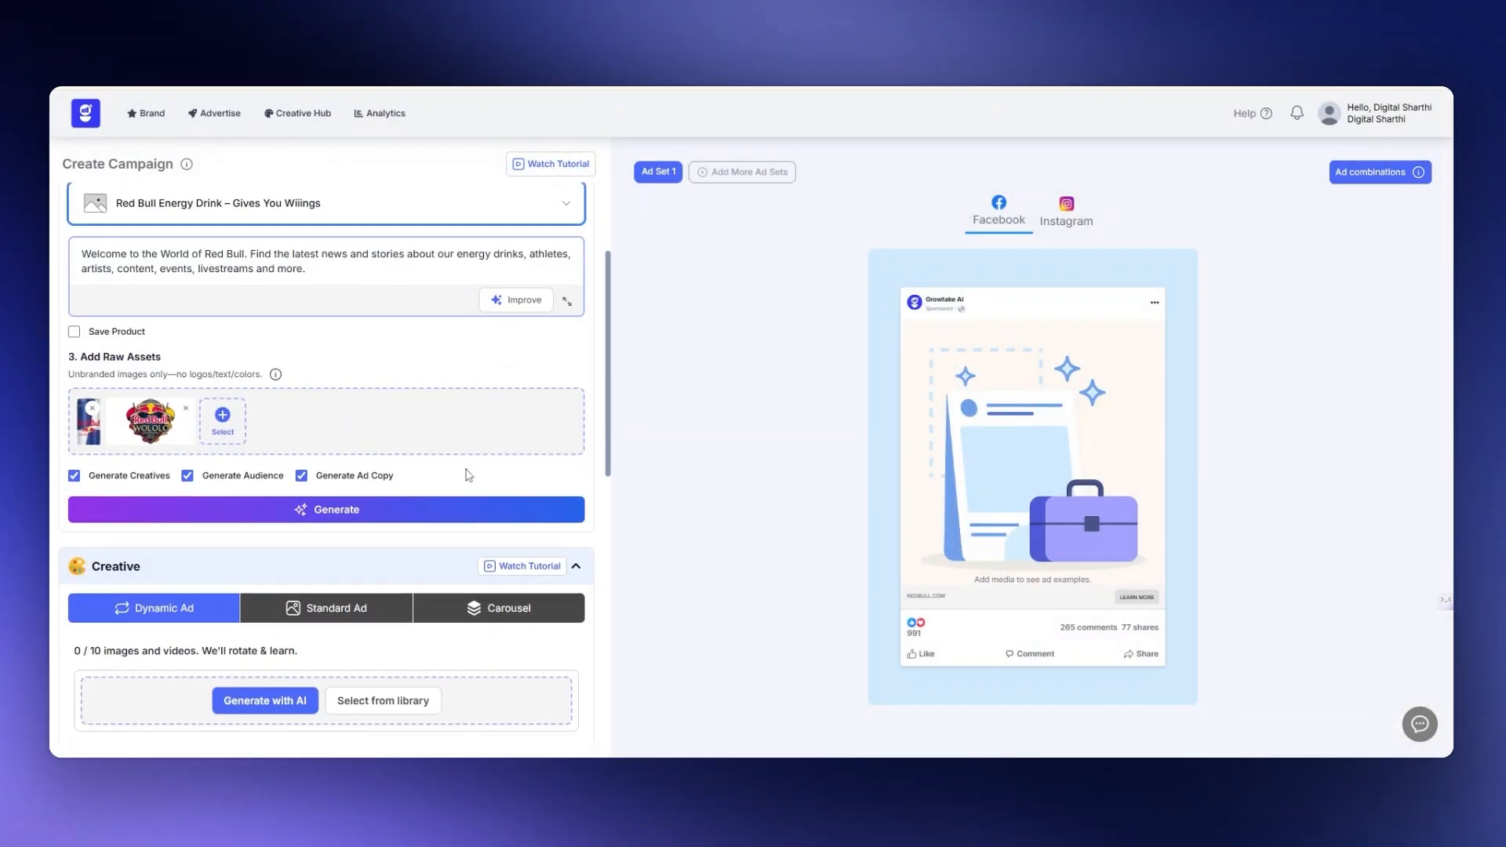
click(355, 510)
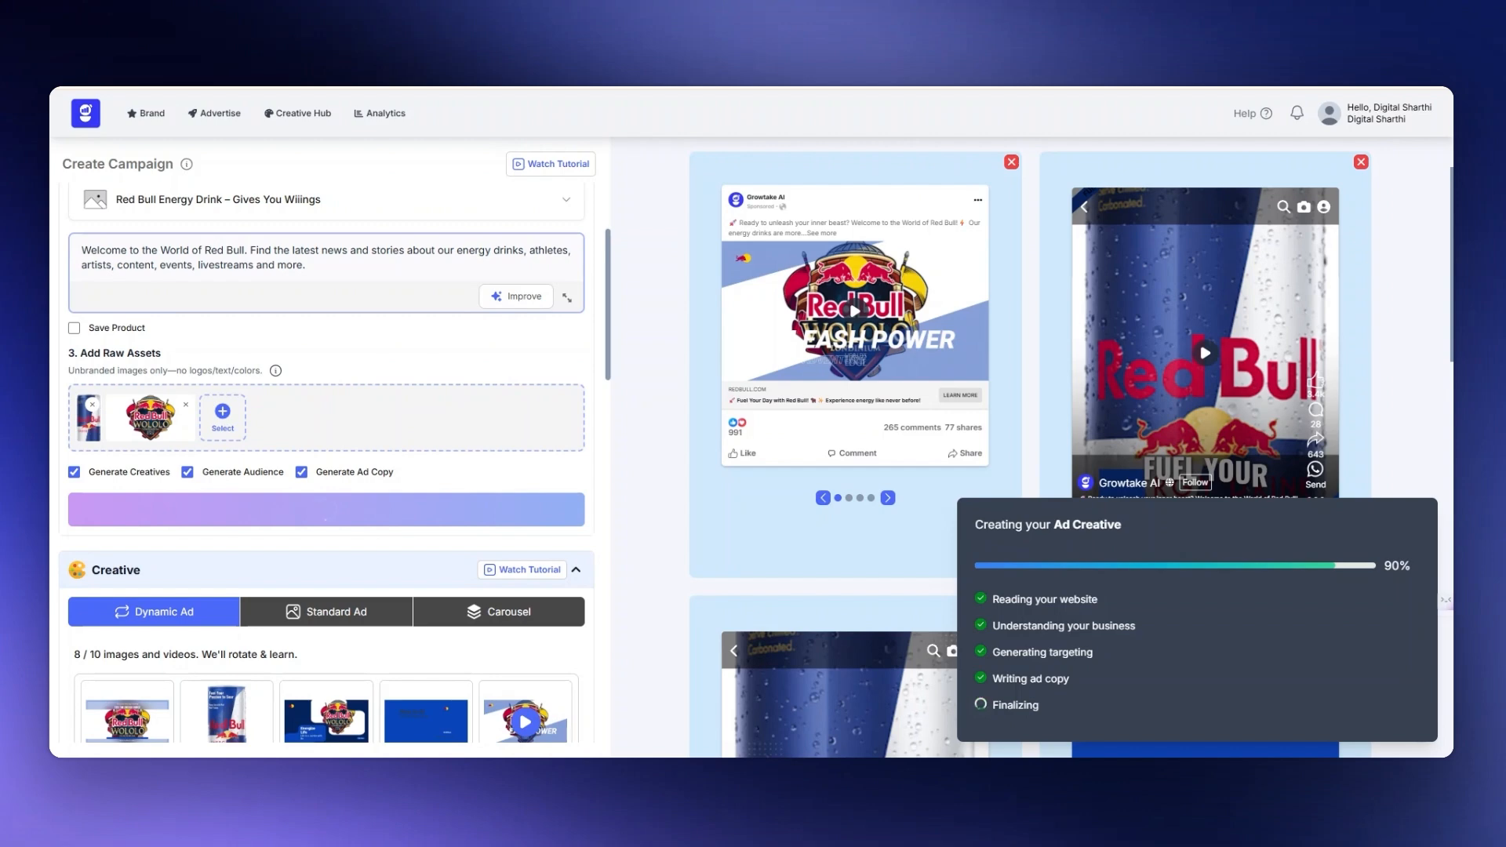
scroll(1030, 447, down, 3)
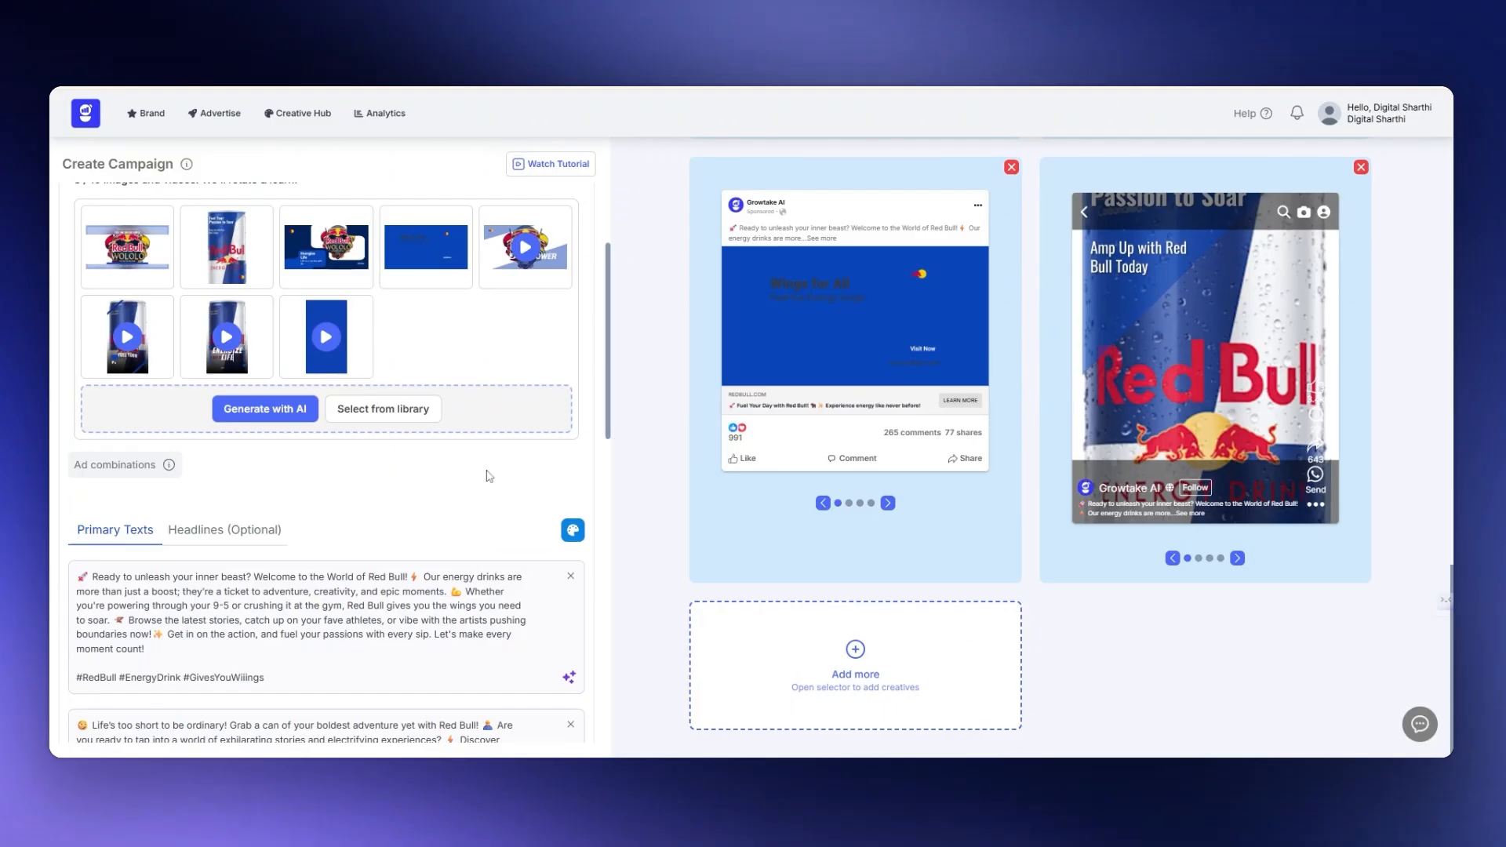
scroll(488, 475, down, 5)
scroll(326, 444, down, 6)
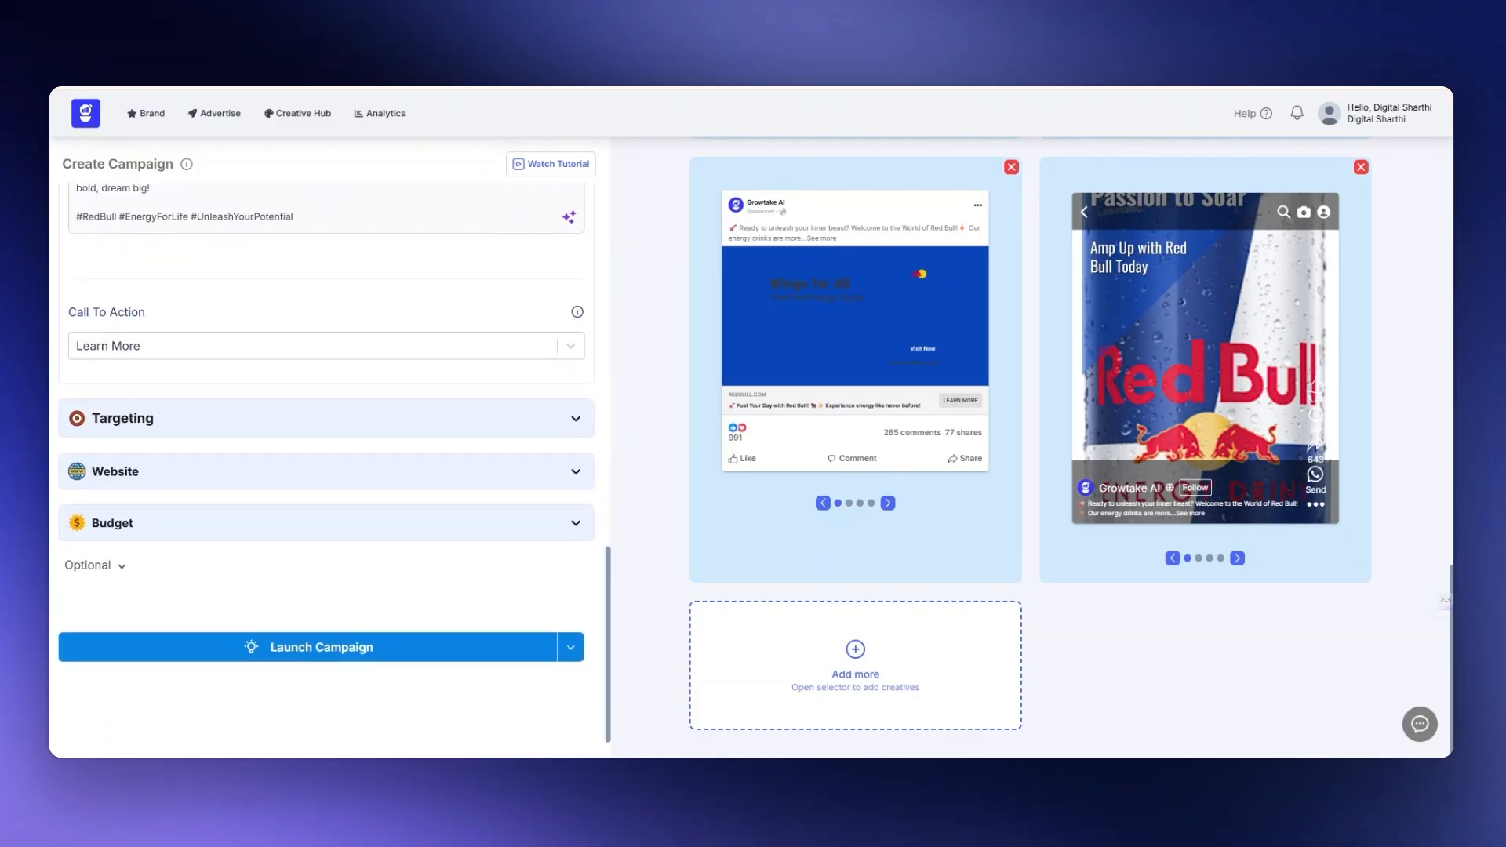
- Review the campaign's targeting settings, daily budget and forecasted results
click(580, 421)
scroll(420, 506, down, 1)
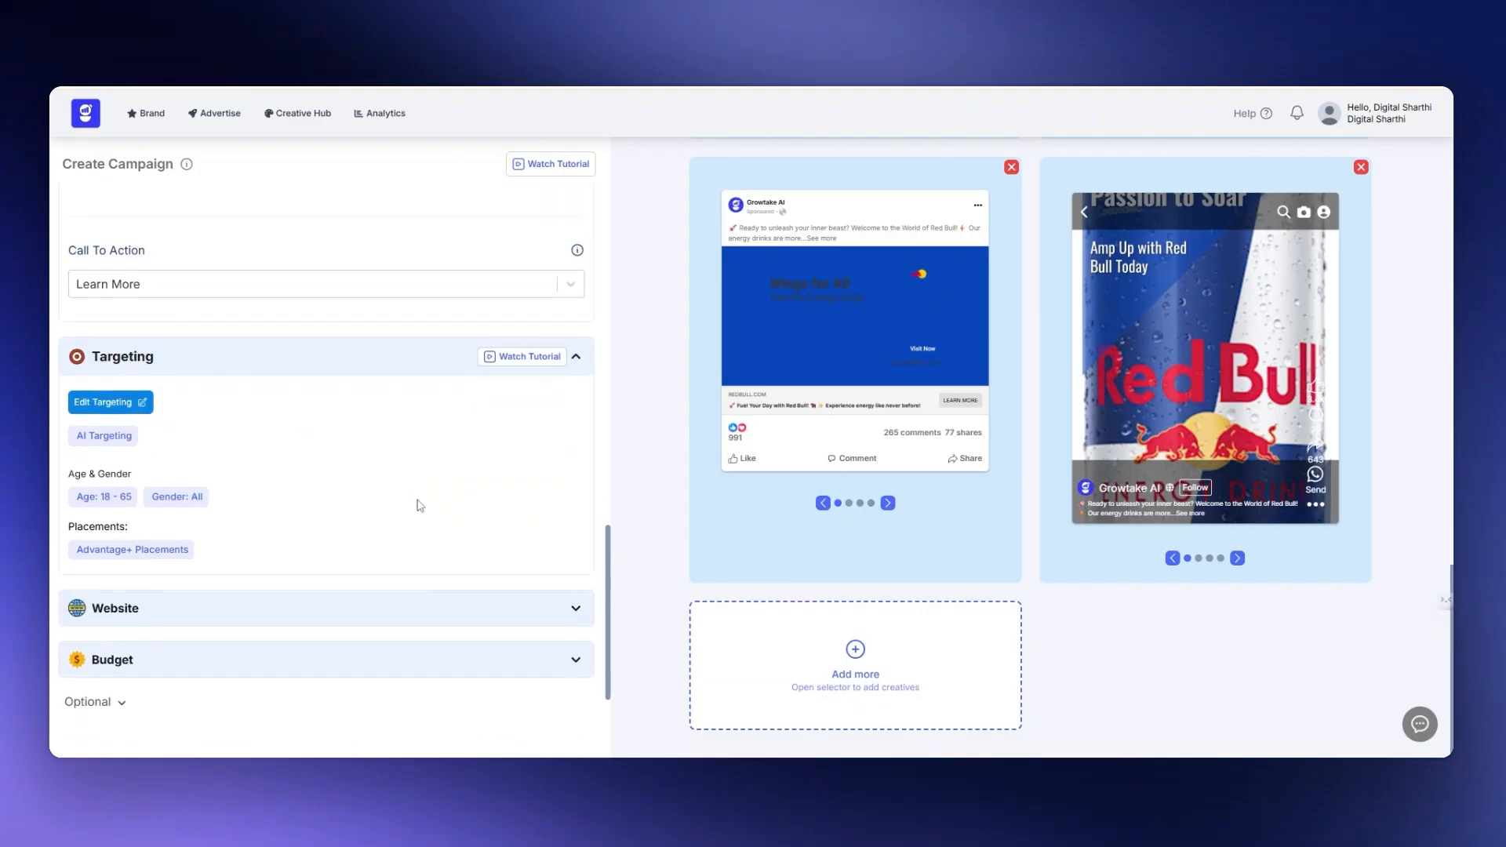
scroll(421, 506, down, 2)
click(551, 534)
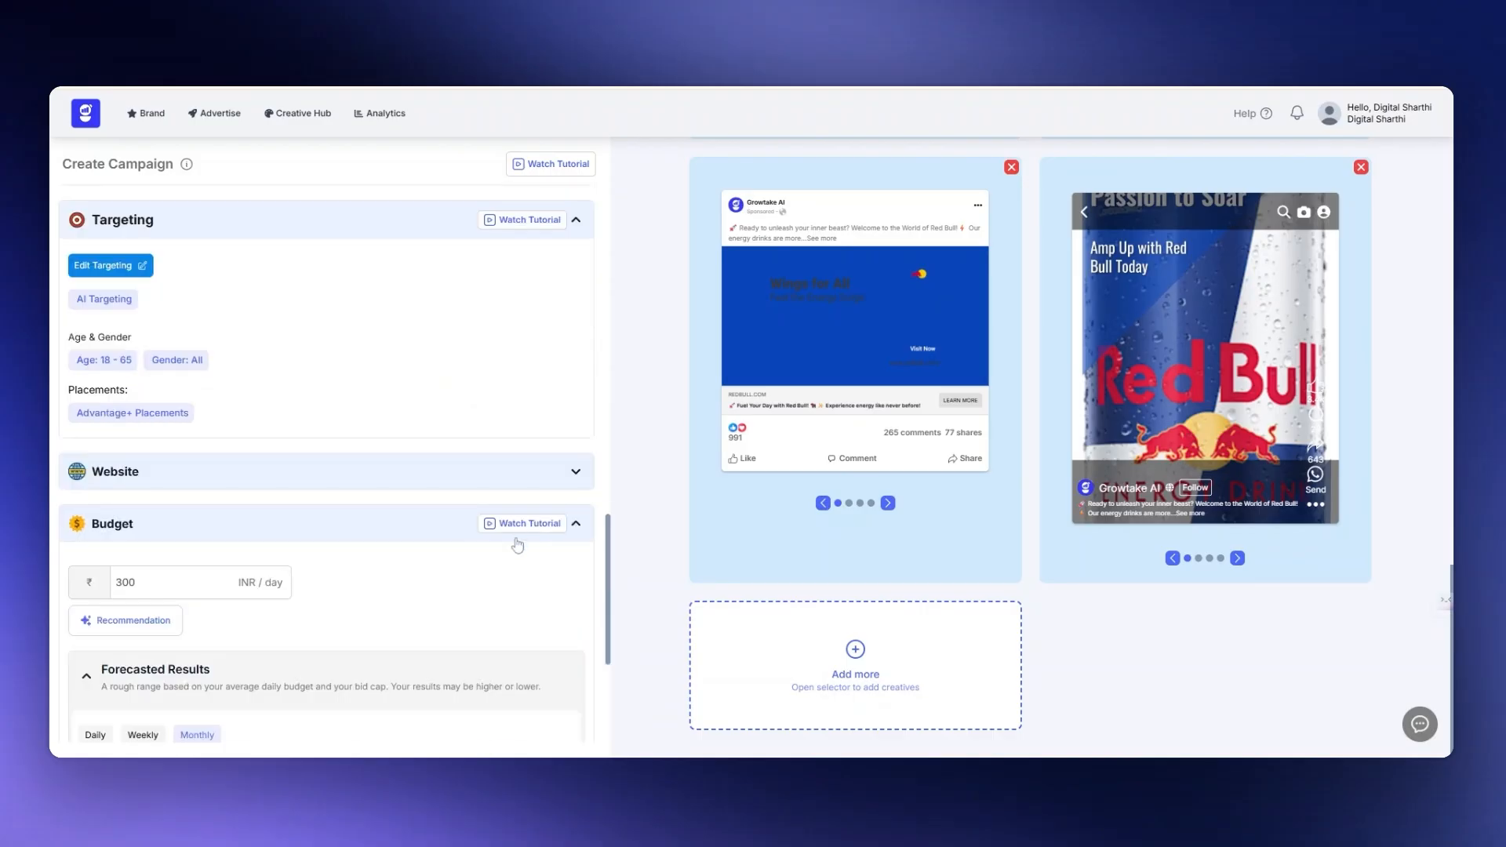
scroll(515, 541, down, 2)
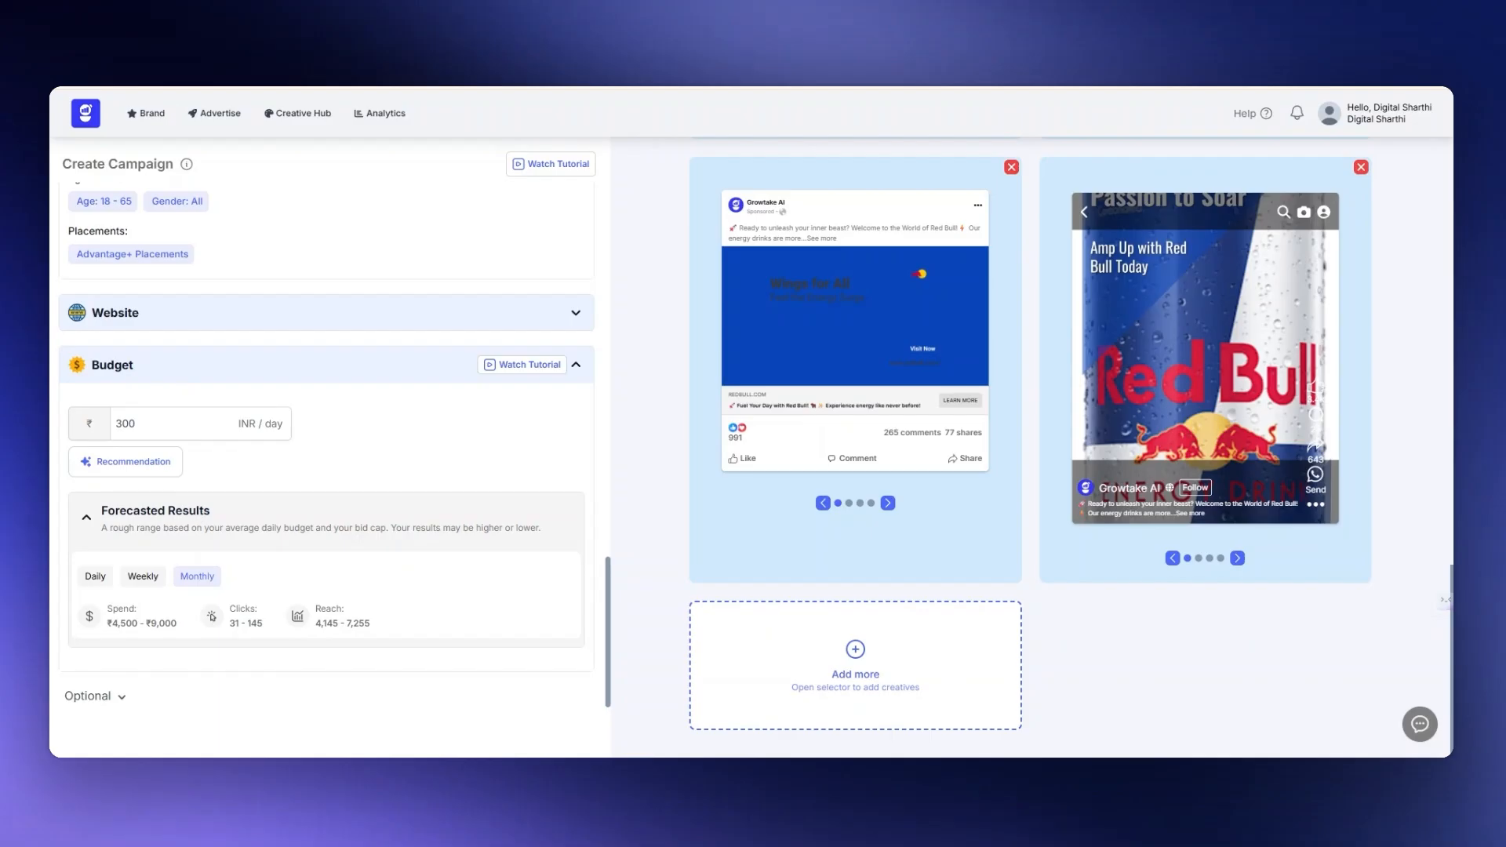
scroll(194, 450, down, 1)
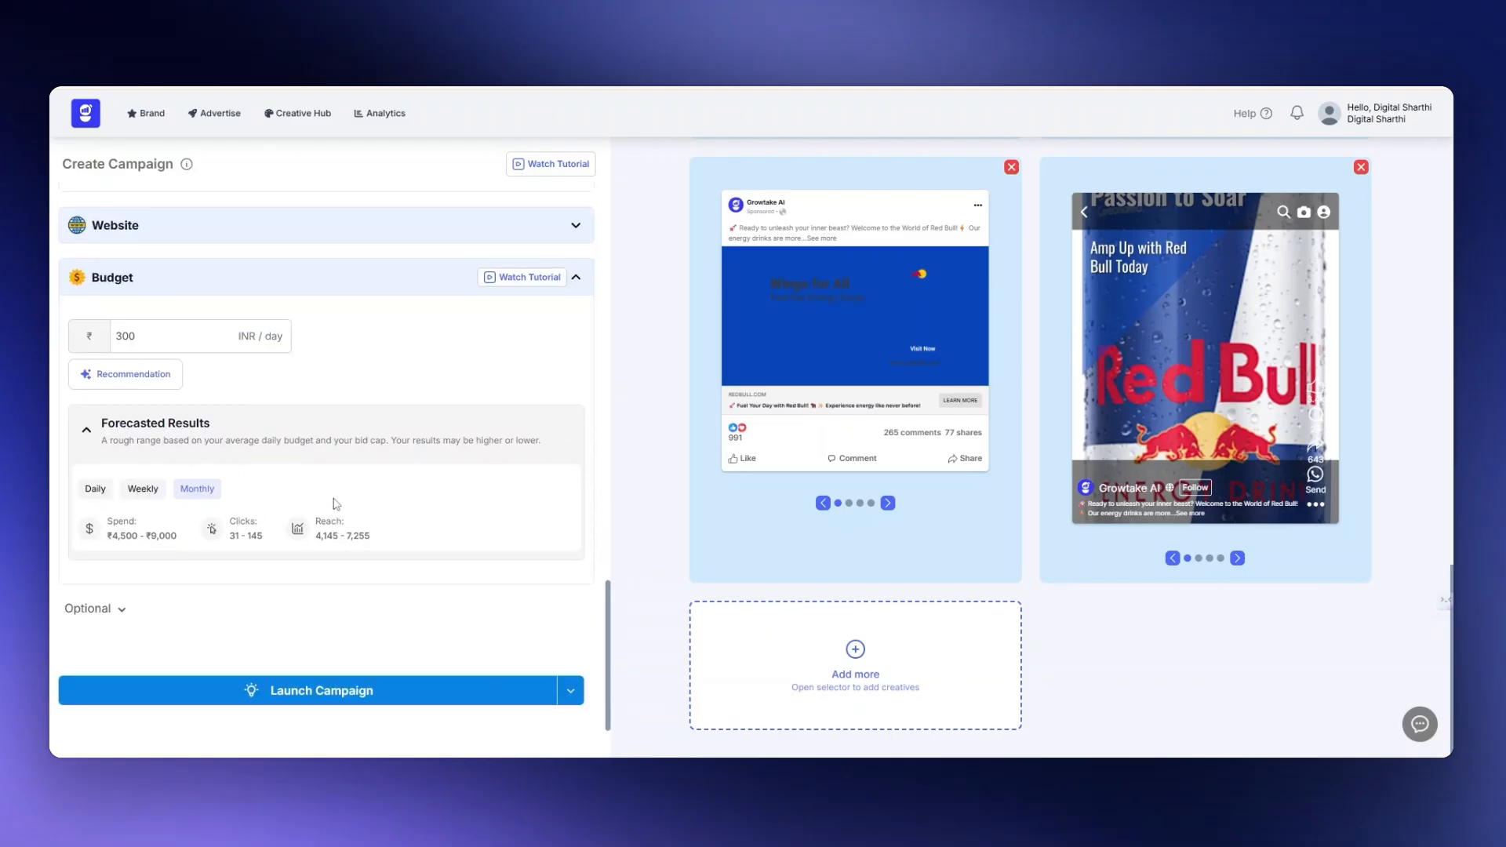